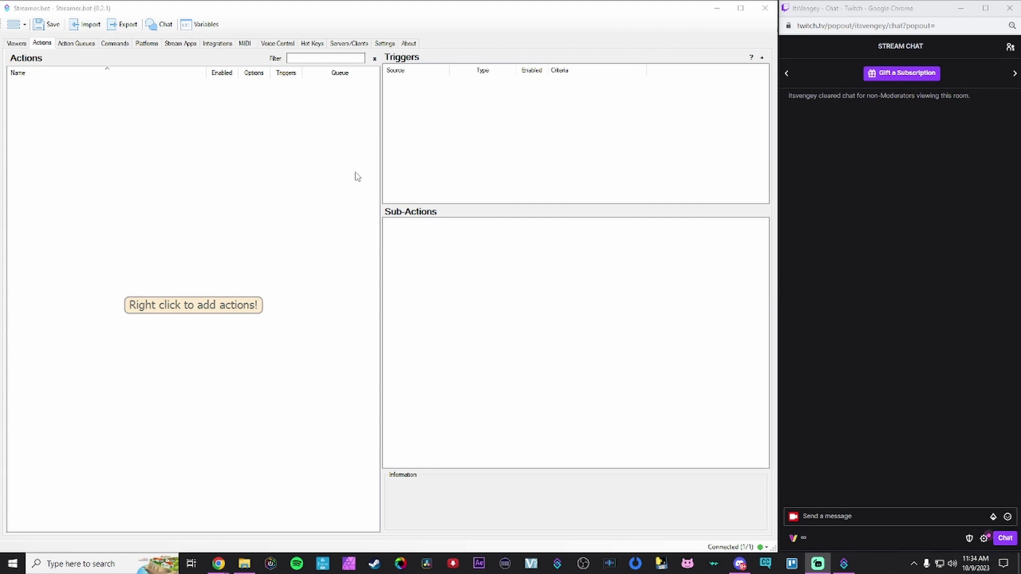
# Step: Add a new action named "Welcome Message" in a group called "Chat Message"
pyautogui.rightClick(270, 156)
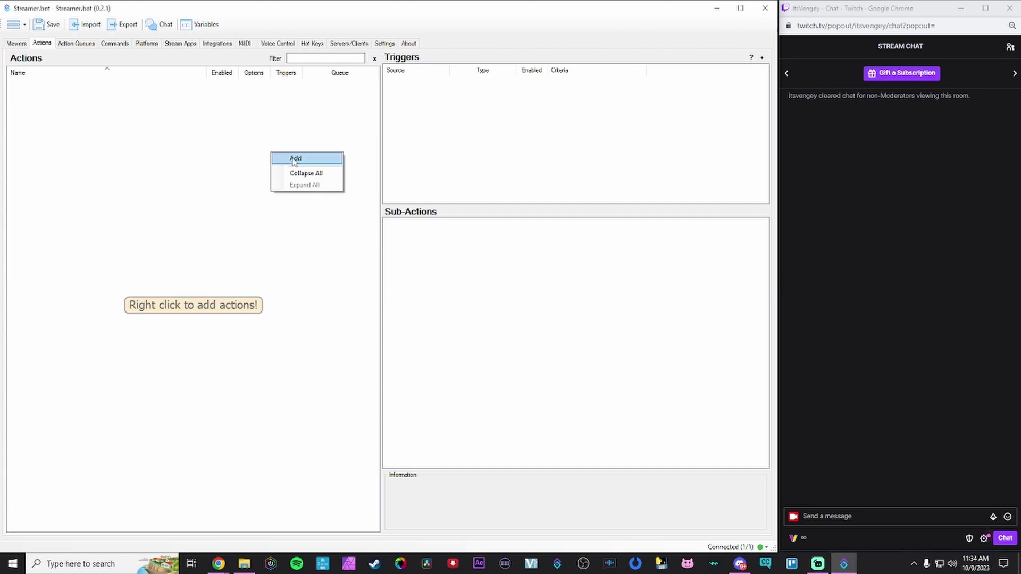
pyautogui.click(280, 158)
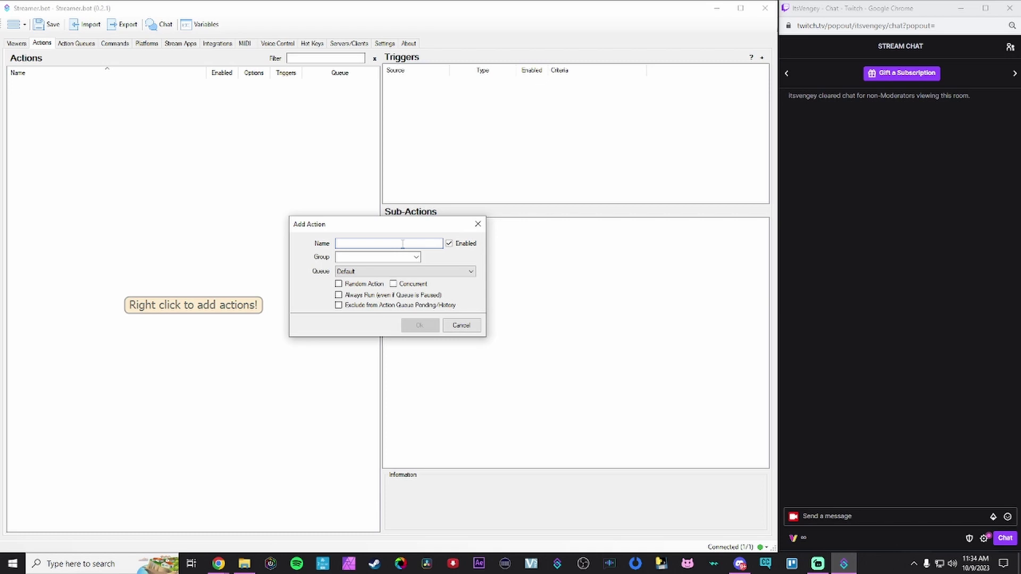
pyautogui.write('Welcome Message')
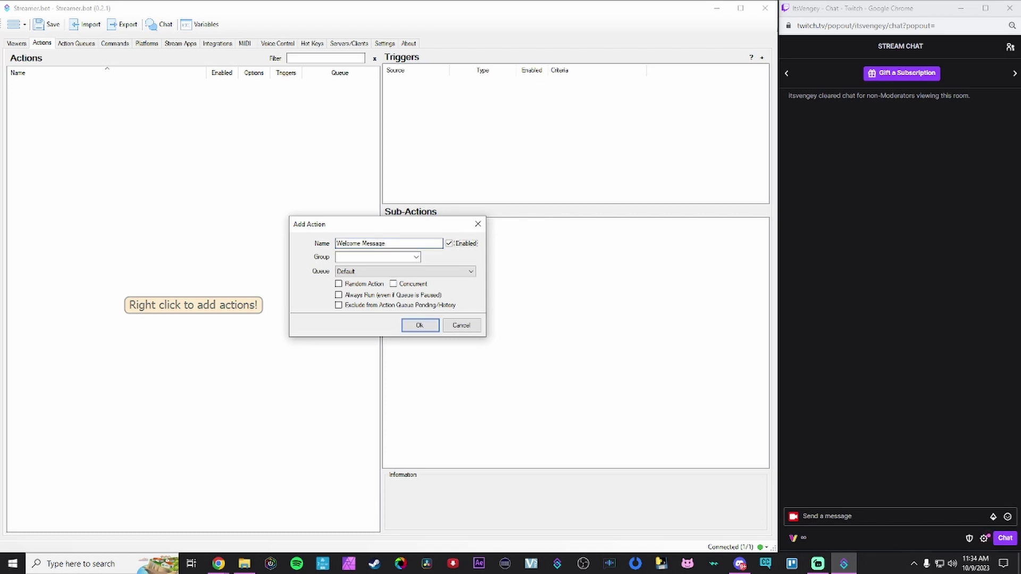
pyautogui.click(379, 258)
pyautogui.write('Chat Message')
pyautogui.click(424, 327)
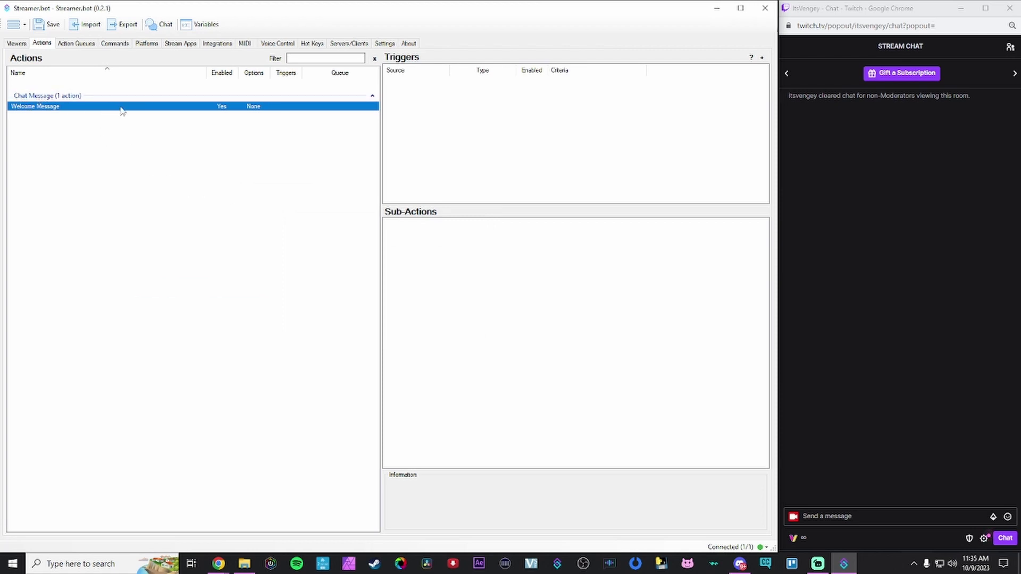
# Step: Add a Twitch Send Message to Channel sub-action from the Bot account with the message "Thanks for stopping by."
pyautogui.rightClick(441, 260)
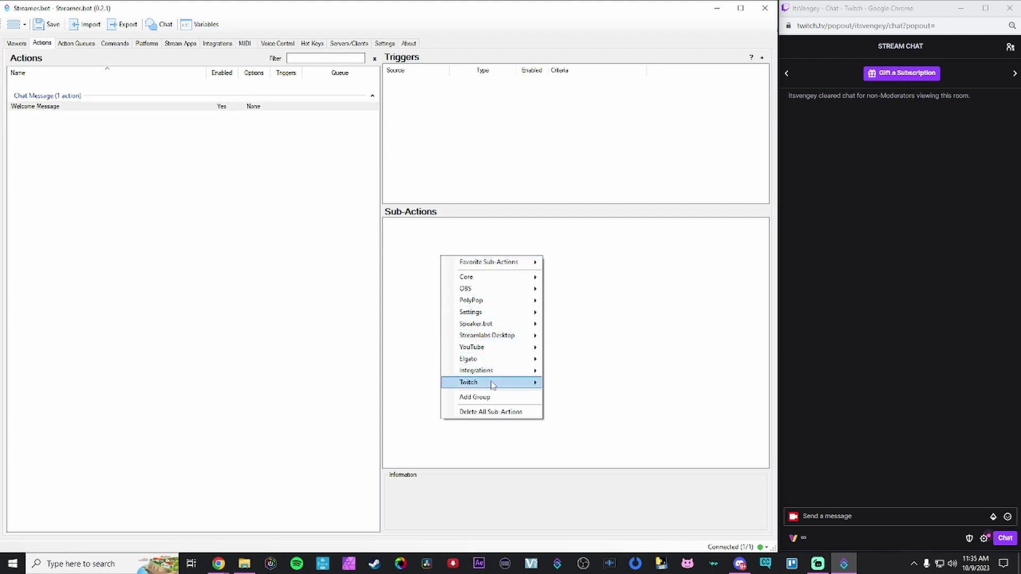
pyautogui.moveTo(492, 385)
pyautogui.moveTo(569, 419)
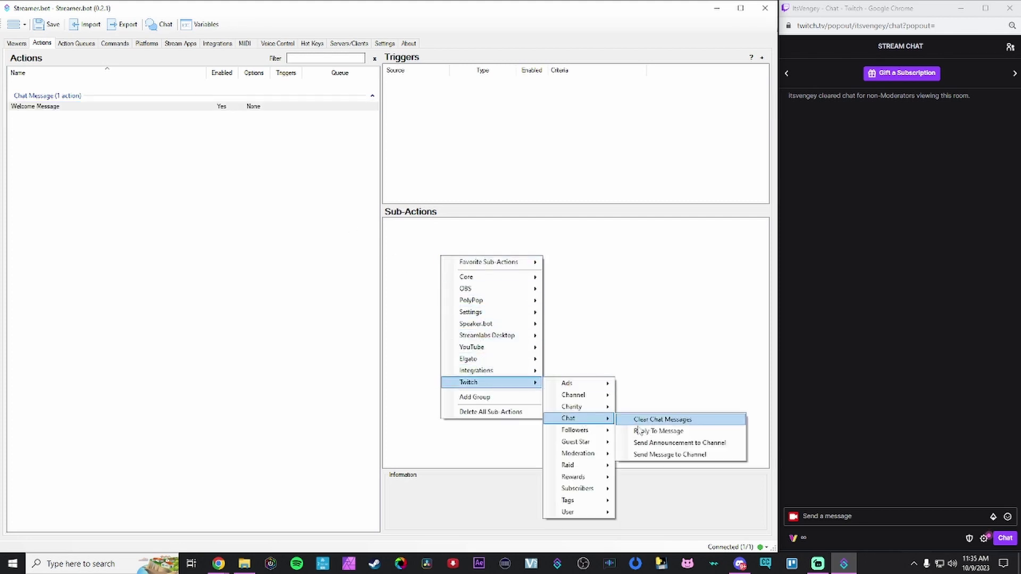
pyautogui.click(671, 456)
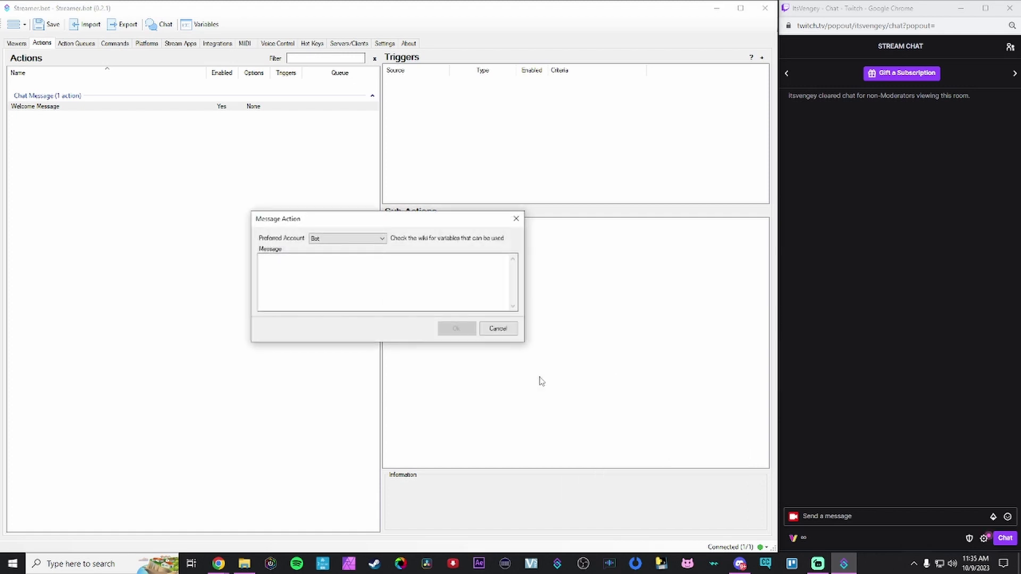
pyautogui.click(342, 240)
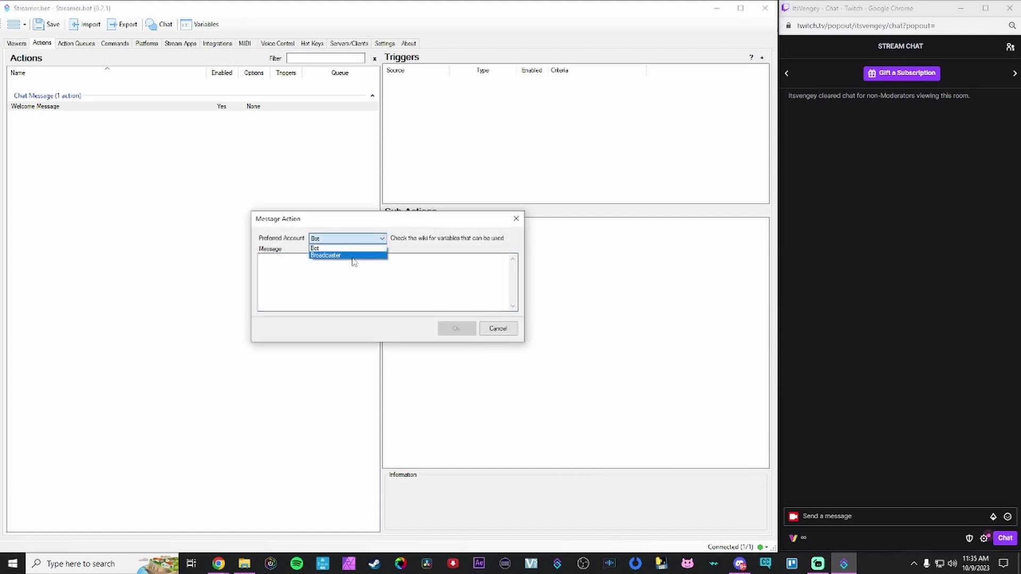
pyautogui.click(364, 247)
pyautogui.click(356, 272)
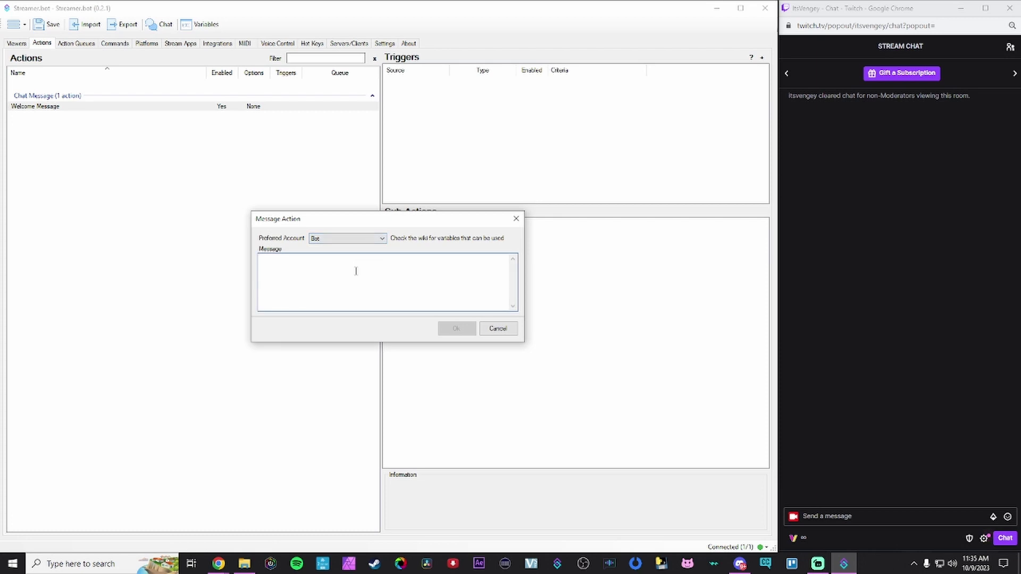
pyautogui.write('Thanks ')
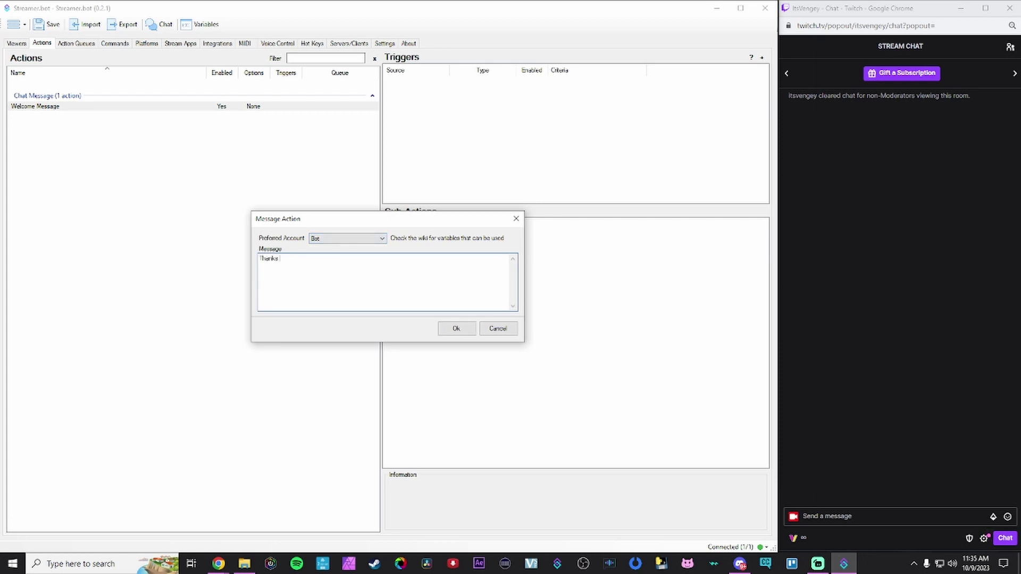
pyautogui.write('for stopping by.')
pyautogui.click(456, 329)
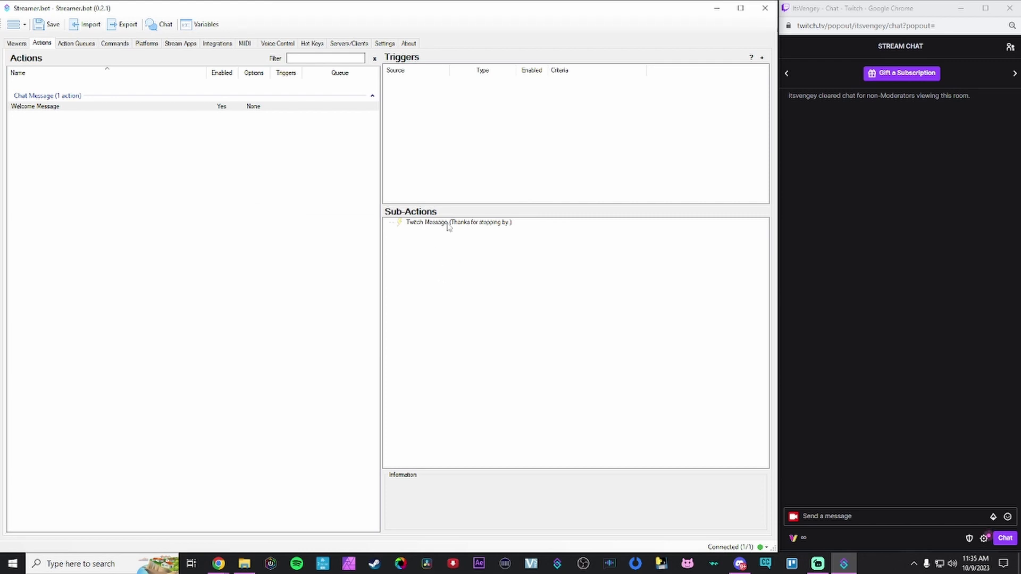
# Step: Give the Welcome Message action a Command Triggered trigger and open the creation of a new command for it
pyautogui.rightClick(437, 247)
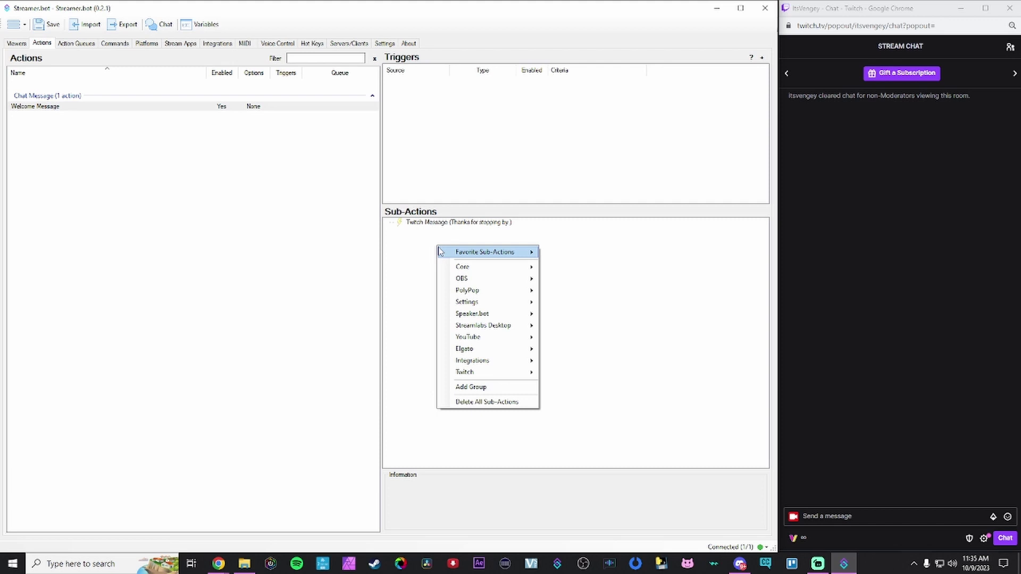
pyautogui.rightClick(449, 148)
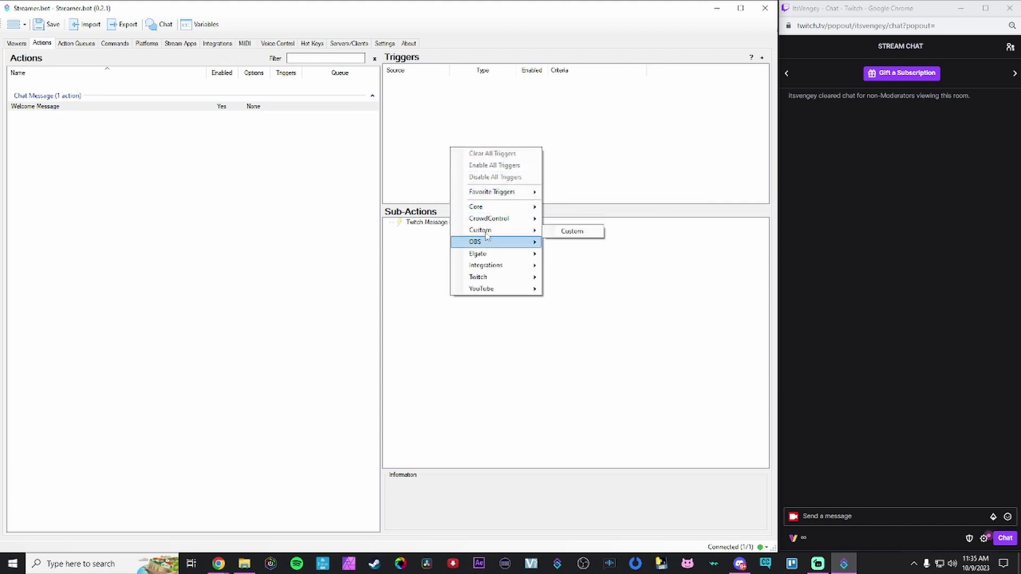
pyautogui.moveTo(481, 206)
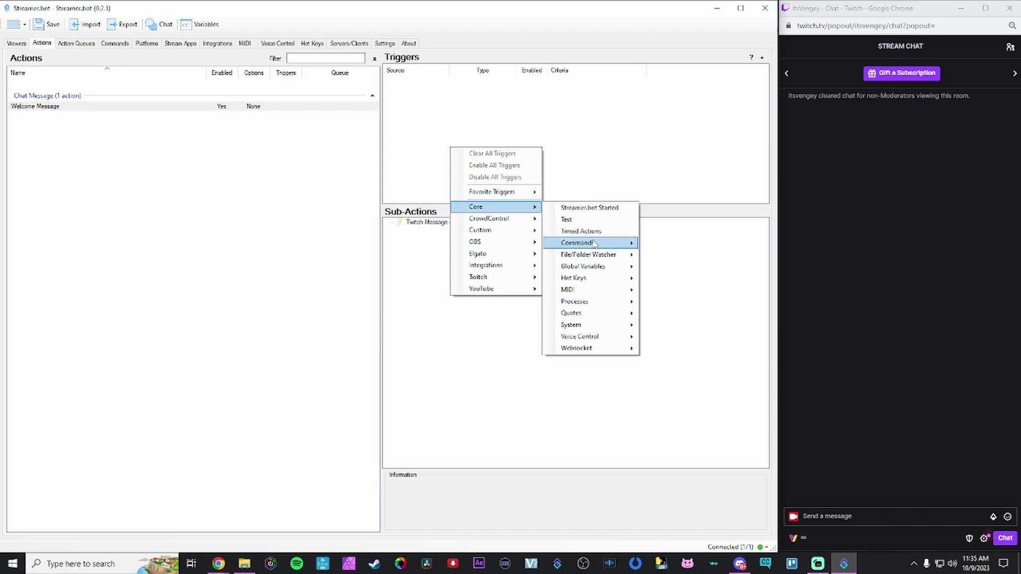
pyautogui.moveTo(594, 243)
pyautogui.click(658, 248)
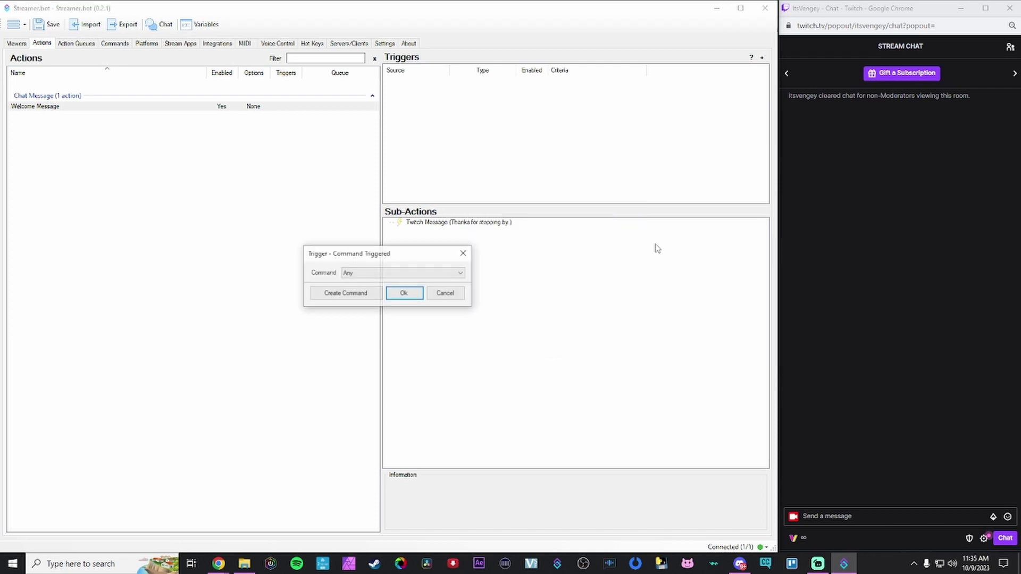
pyautogui.click(365, 294)
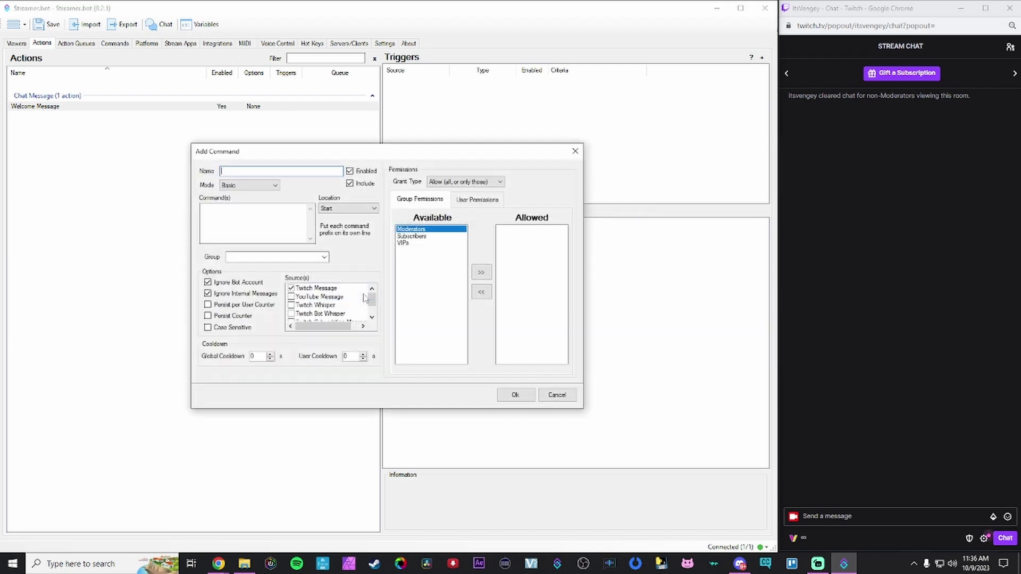
# Step: Define the command as "hi" with the name "Hey", and save it as the action's trigger
pyautogui.click(264, 230)
pyautogui.write('hi')
pyautogui.hotkey('ctrl', 'a')
pyautogui.press('Right')
pyautogui.click(258, 171)
pyautogui.write('Hey')
pyautogui.click(258, 215)
pyautogui.click(516, 395)
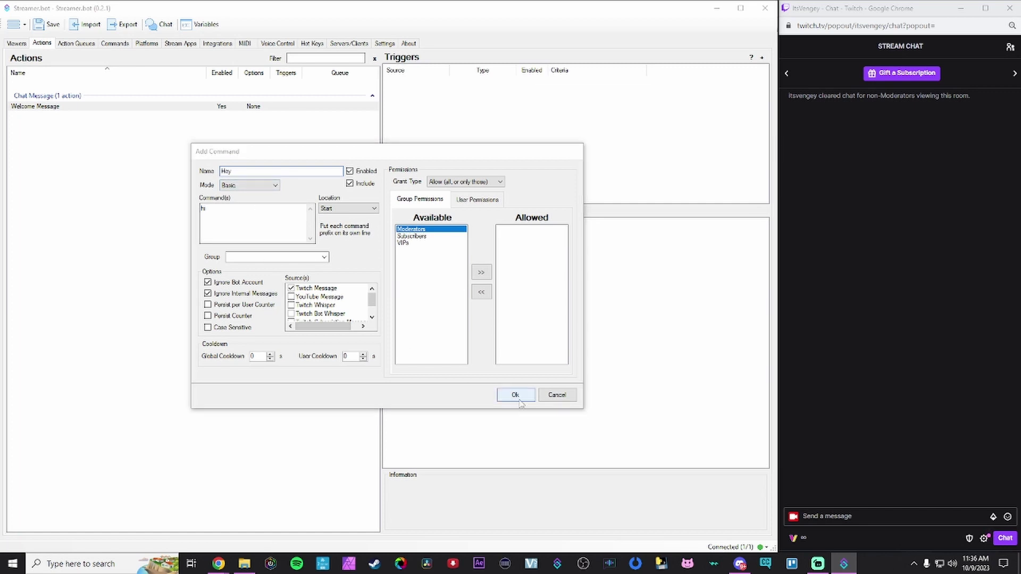
pyautogui.press('Return')
# Step: Switch to the Twitch chat window and send "hi" to test the command's reply
pyautogui.click(851, 516)
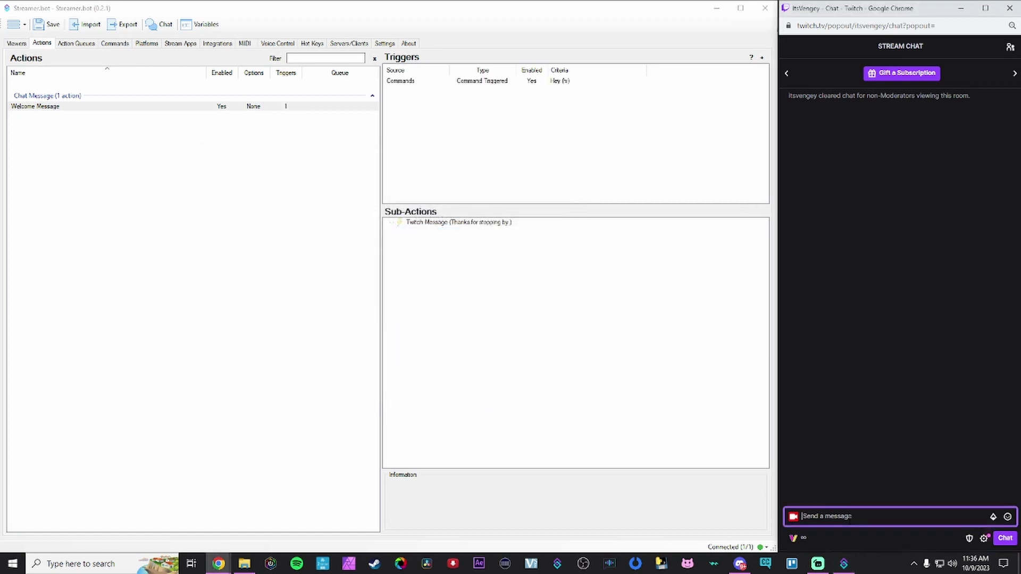
pyautogui.write('hi')
pyautogui.press('BackSpace')
pyautogui.press('BackSpace')
pyautogui.write('hi')
pyautogui.press('Return')
pyautogui.moveTo(972, 126); pyautogui.dragTo(960, 125)
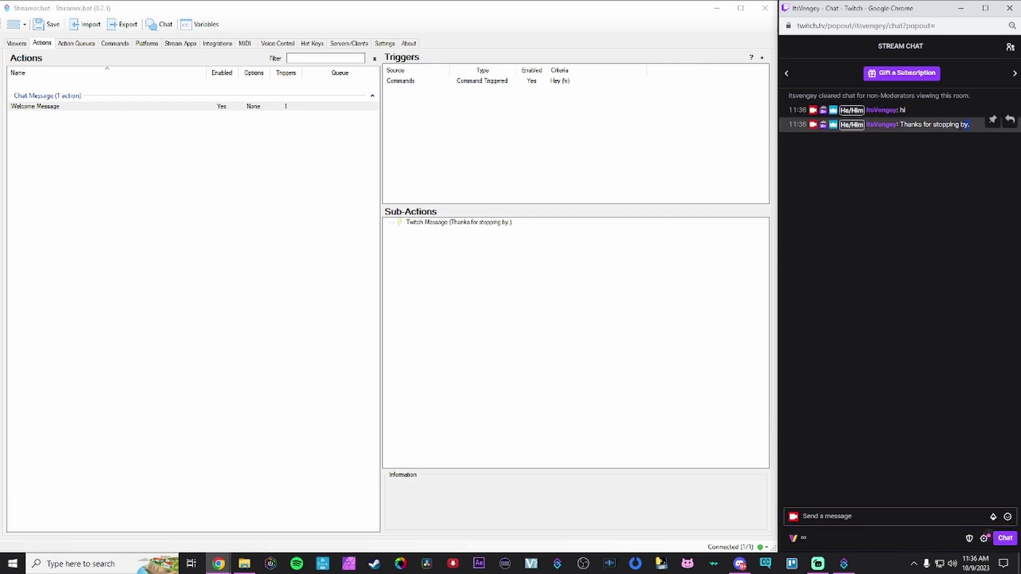
pyautogui.click(918, 151)
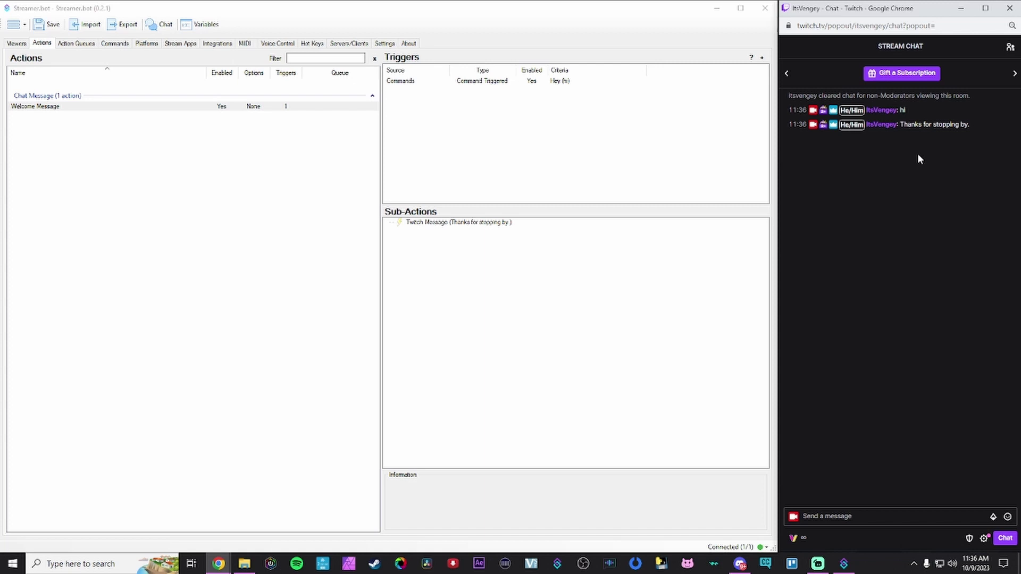
# Step: Back in Streamer.bot, add a Delay sub-action of 1000 milliseconds after the Twitch message
pyautogui.click(466, 273)
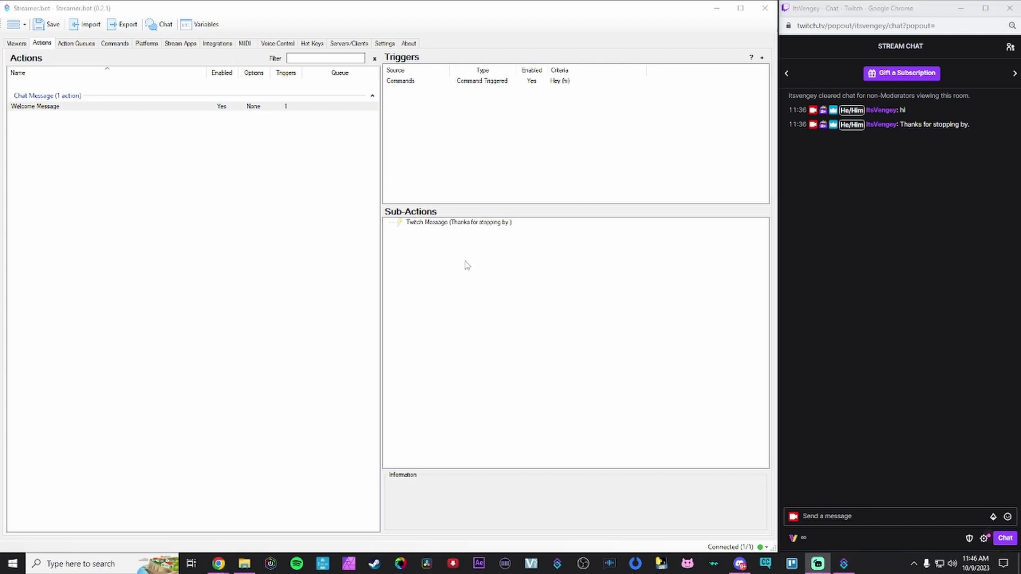
pyautogui.rightClick(466, 261)
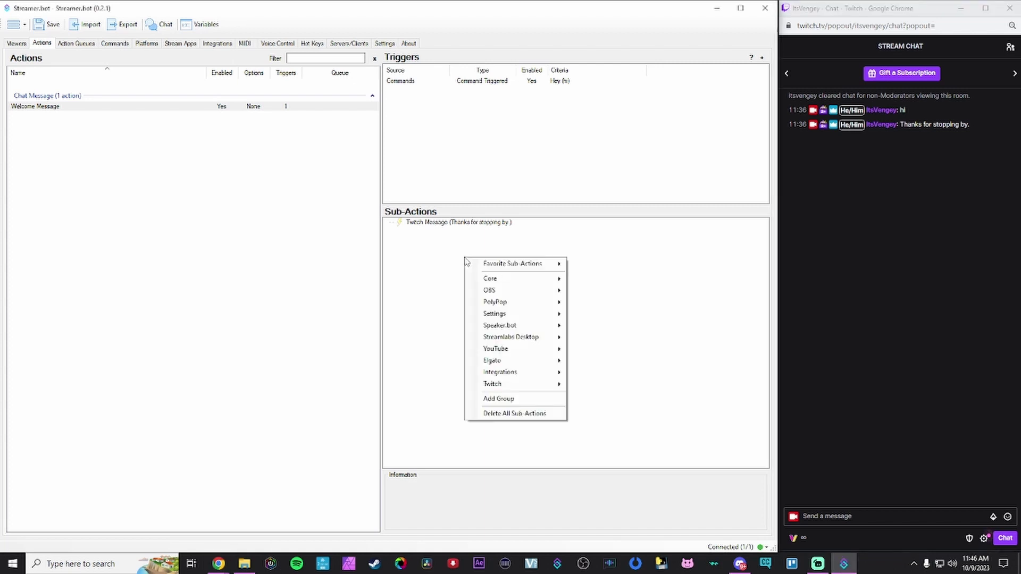
pyautogui.rightClick(440, 236)
pyautogui.moveTo(470, 257)
pyautogui.click(568, 257)
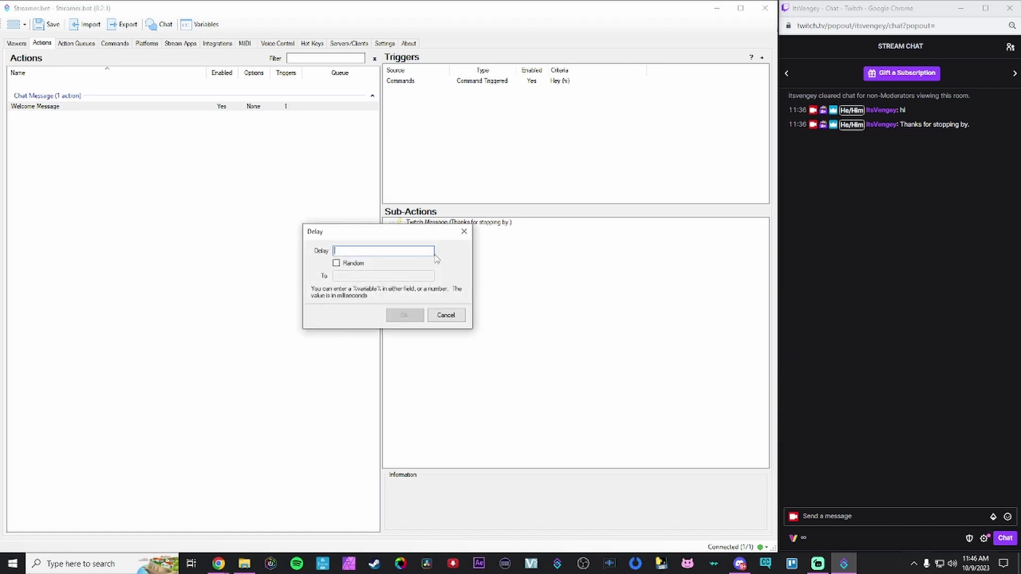
pyautogui.write('1000')
pyautogui.click(404, 316)
# Step: Add a second Twitch channel message sub-action reading "If you like what you see, don't forget to drop a follow."
pyautogui.rightClick(451, 246)
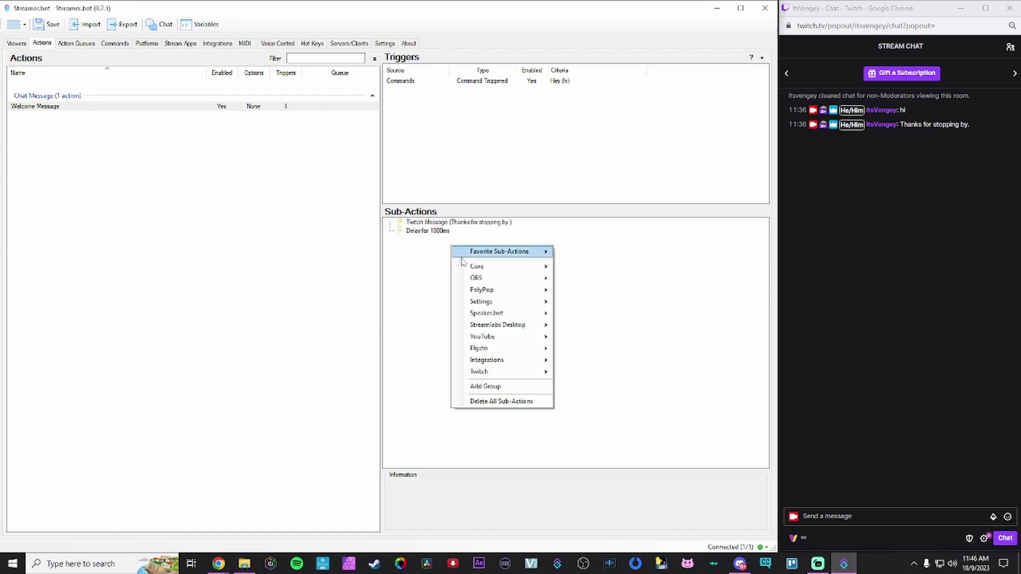
pyautogui.moveTo(480, 372)
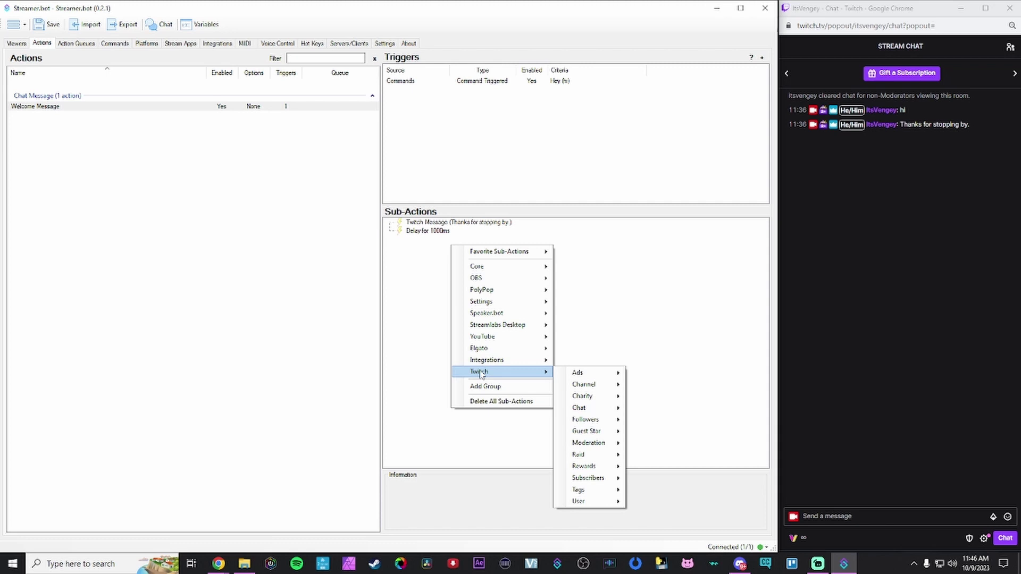
pyautogui.moveTo(589, 408)
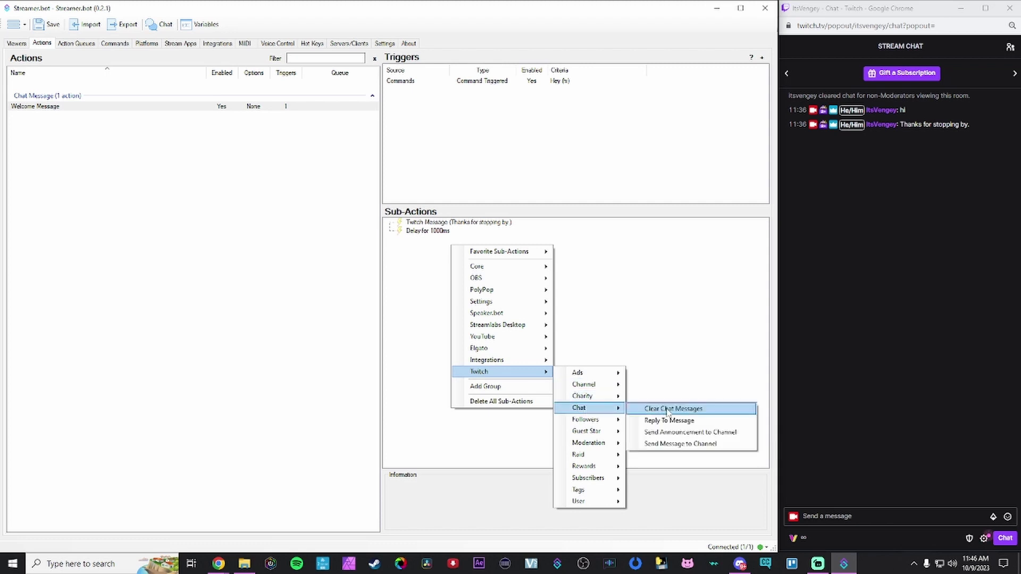
pyautogui.click(674, 444)
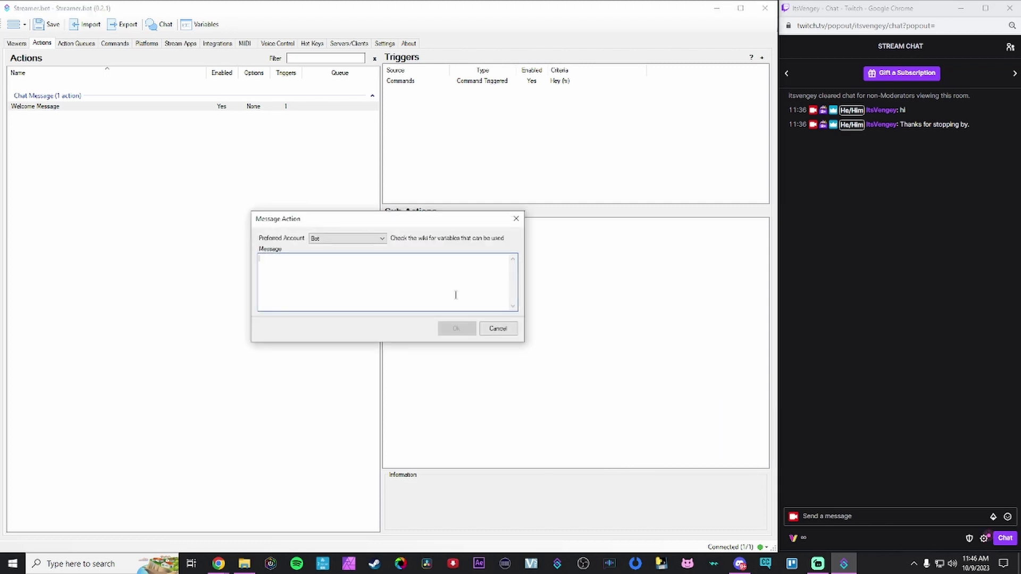
pyautogui.write('If you like what ')
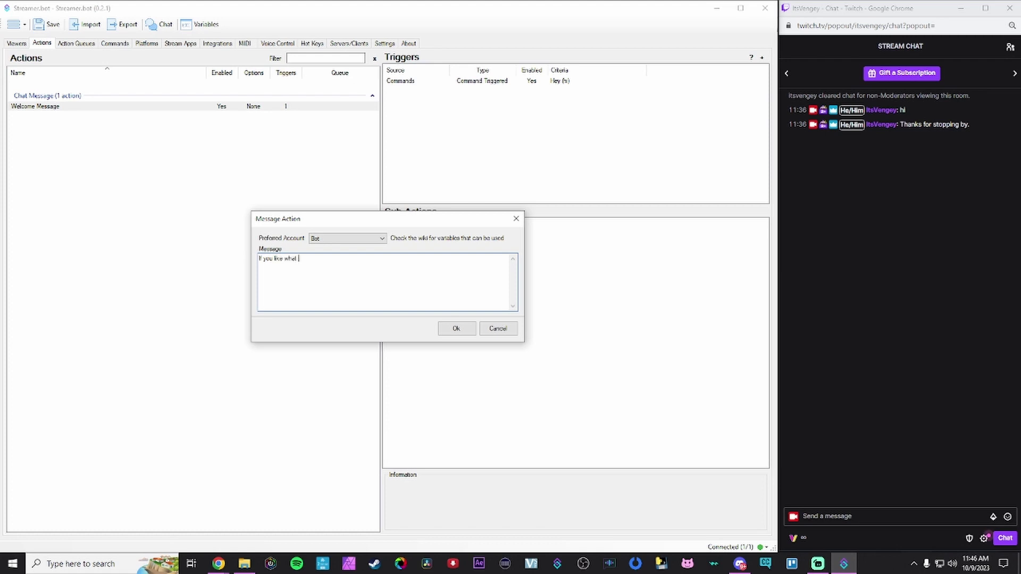
pyautogui.write("you see, don't forget to drop a follow")
pyautogui.press('Return')
# Step: Send "hi" in the Twitch chat again to test both messages with the delay between them
pyautogui.click(824, 511)
pyautogui.write('H')
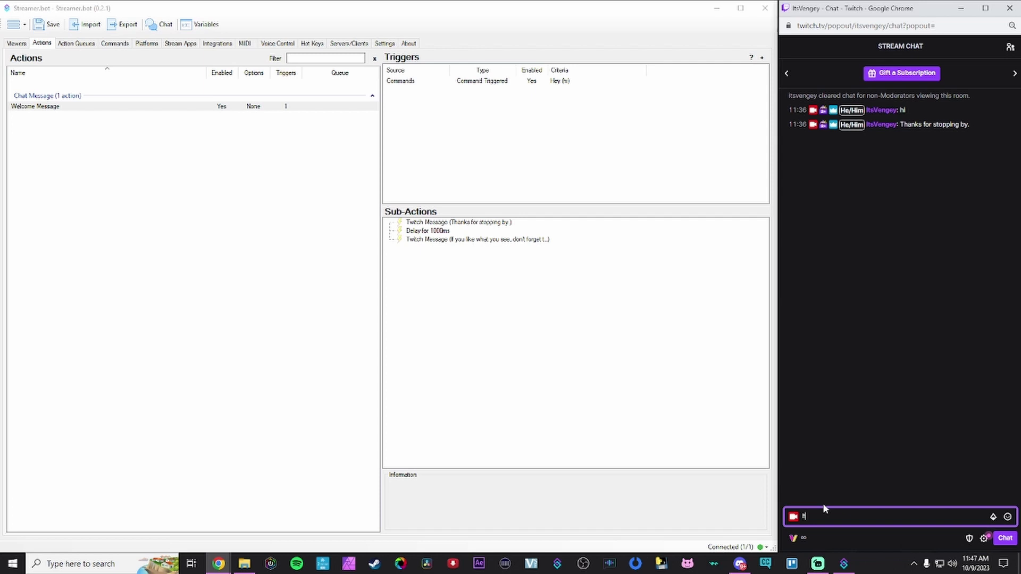
pyautogui.press('Return')
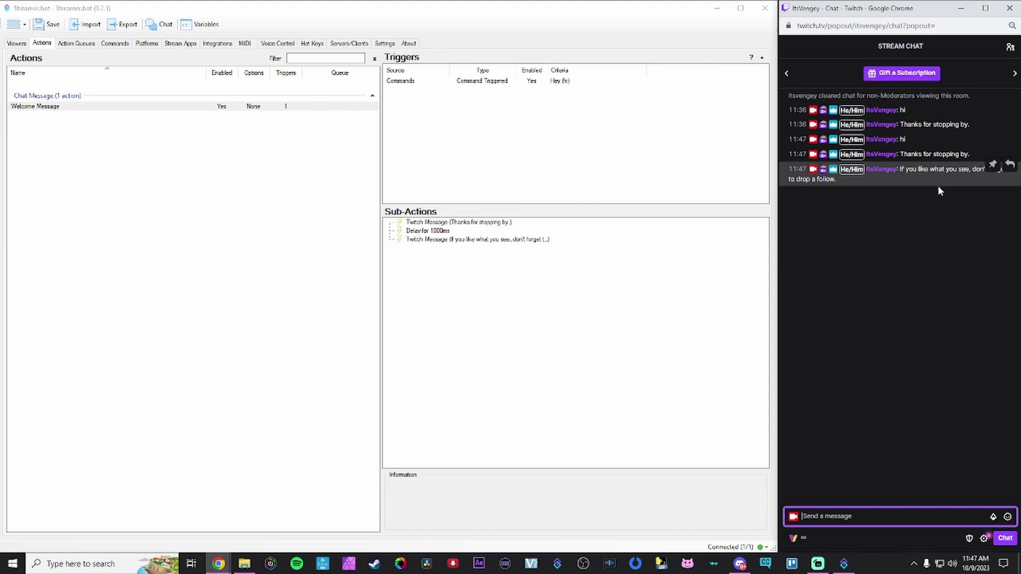
# Step: Send the channel's Lildude emote in the Twitch chat and inspect the posted emote's name
pyautogui.click(1008, 518)
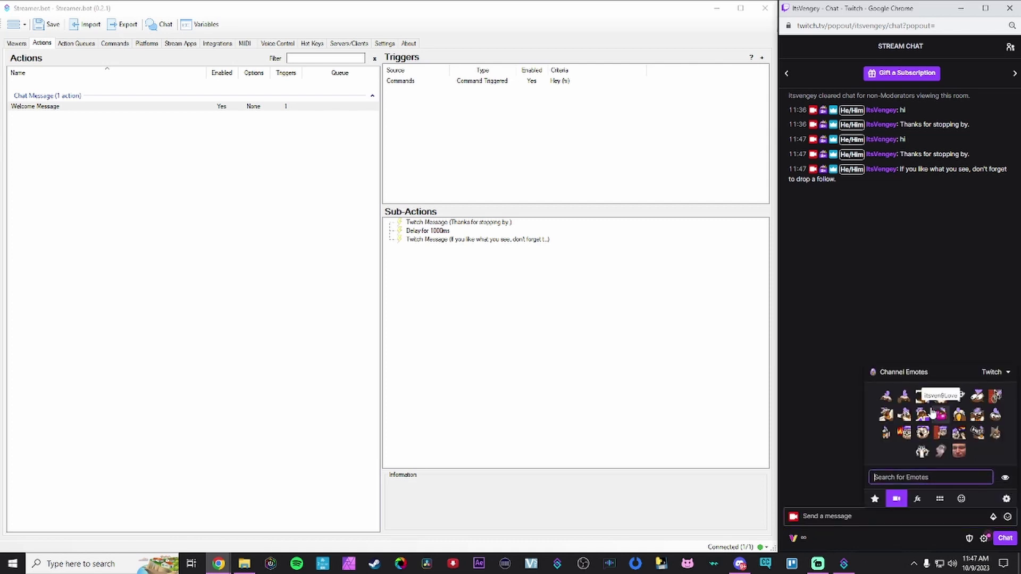
pyautogui.moveTo(919, 403)
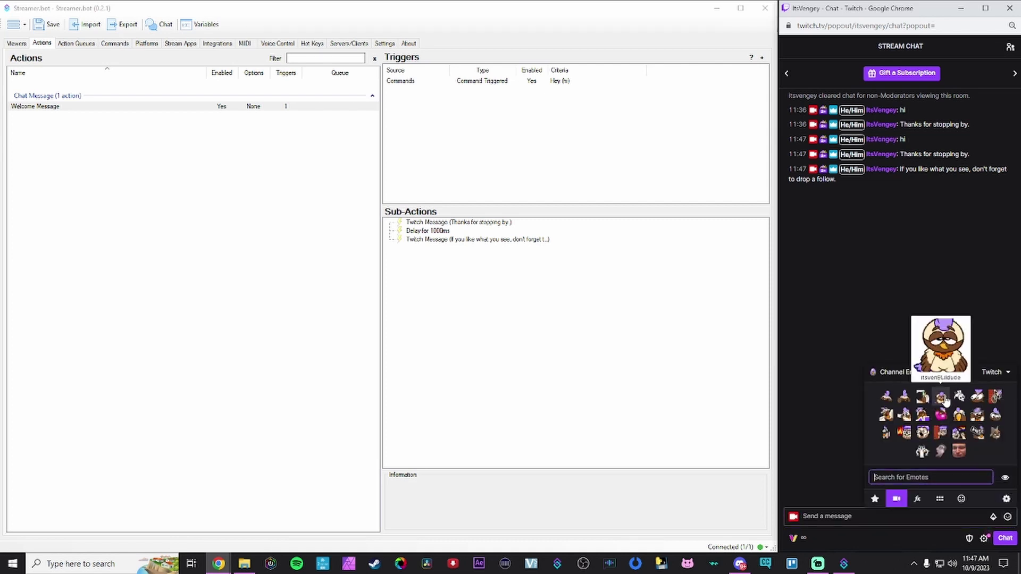
pyautogui.click(941, 397)
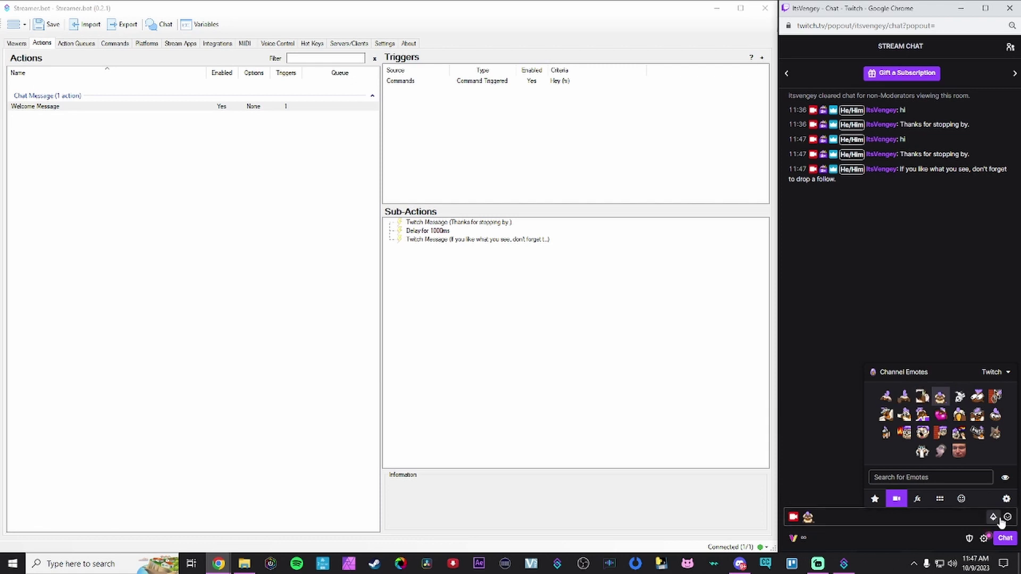
pyautogui.press('Escape')
pyautogui.press('Return')
pyautogui.moveTo(906, 196)
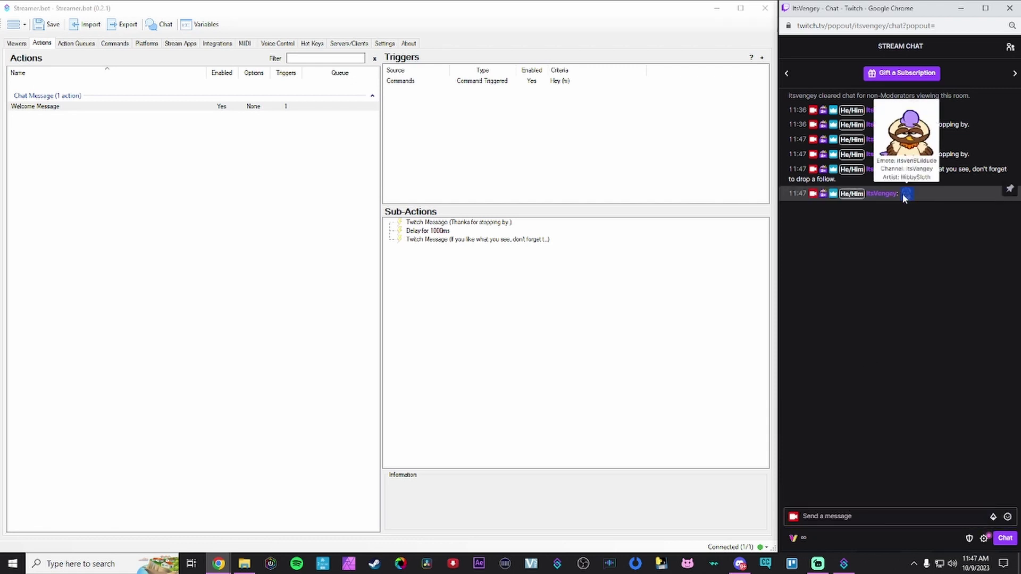
pyautogui.moveTo(909, 196)
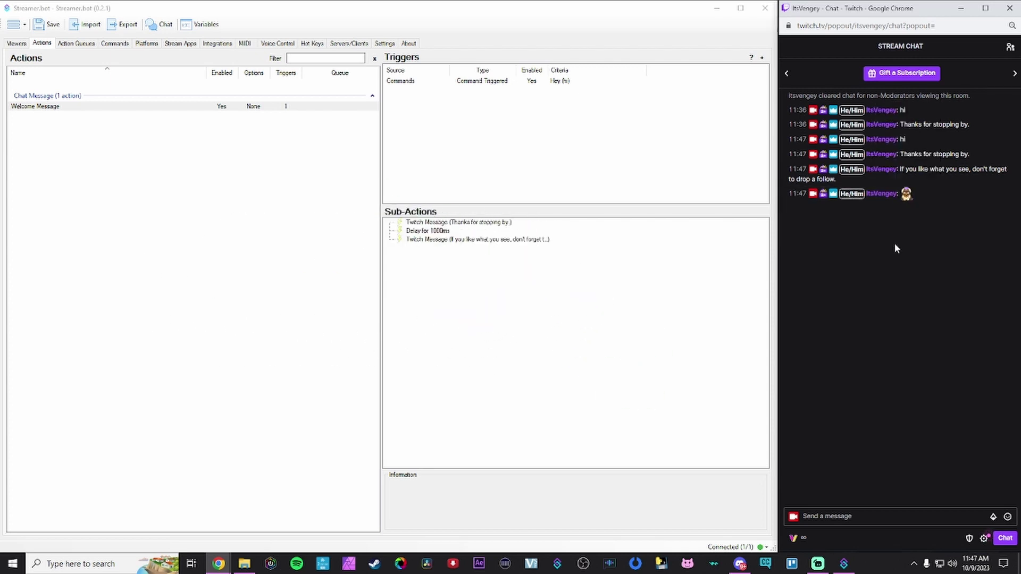
# Step: Append the channel emote name "itsven9Lildude" to the end of the second Twitch message about dropping a follow
pyautogui.doubleClick(529, 242)
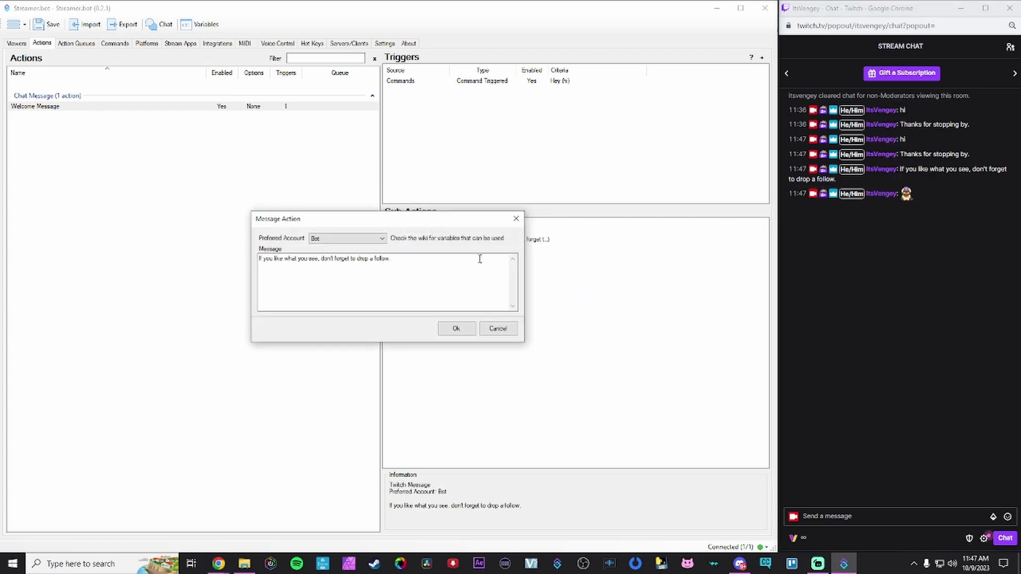
pyautogui.write('itsven9Lkdude')
pyautogui.click(457, 326)
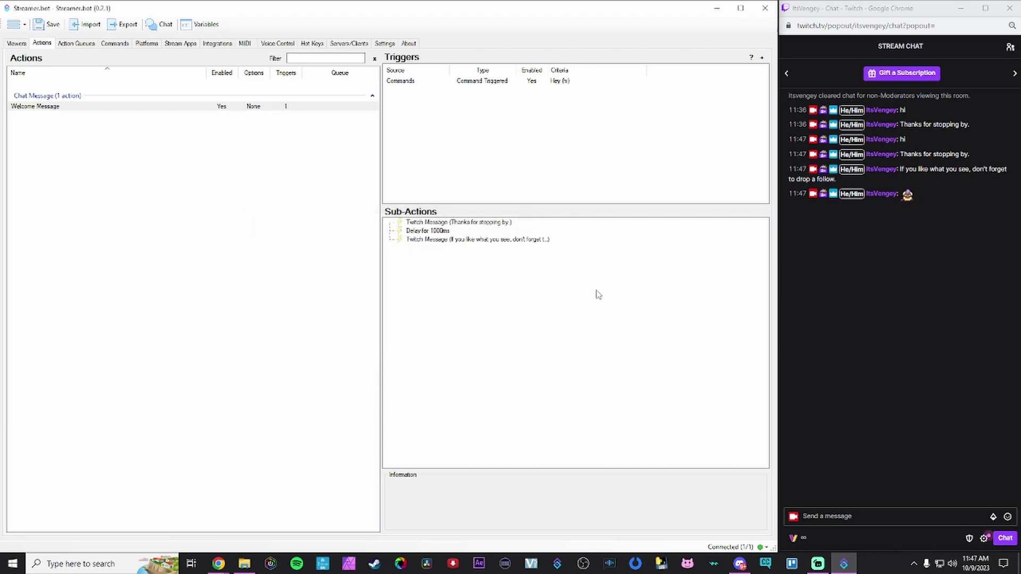
# Step: Send "hi" in the Twitch chat to test the follow message with the emote added
pyautogui.click(863, 520)
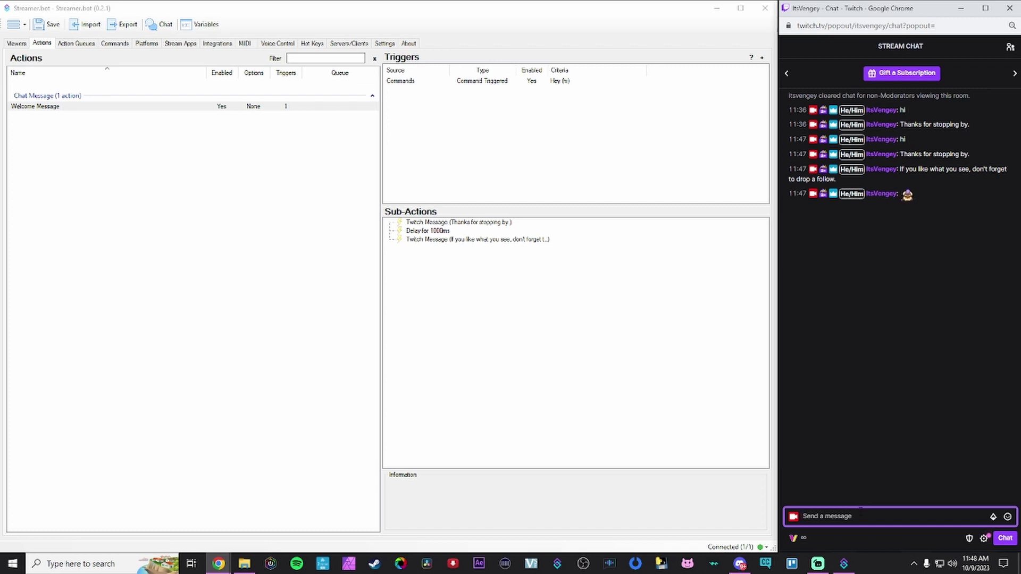
pyautogui.write('hi')
pyautogui.press('Return')
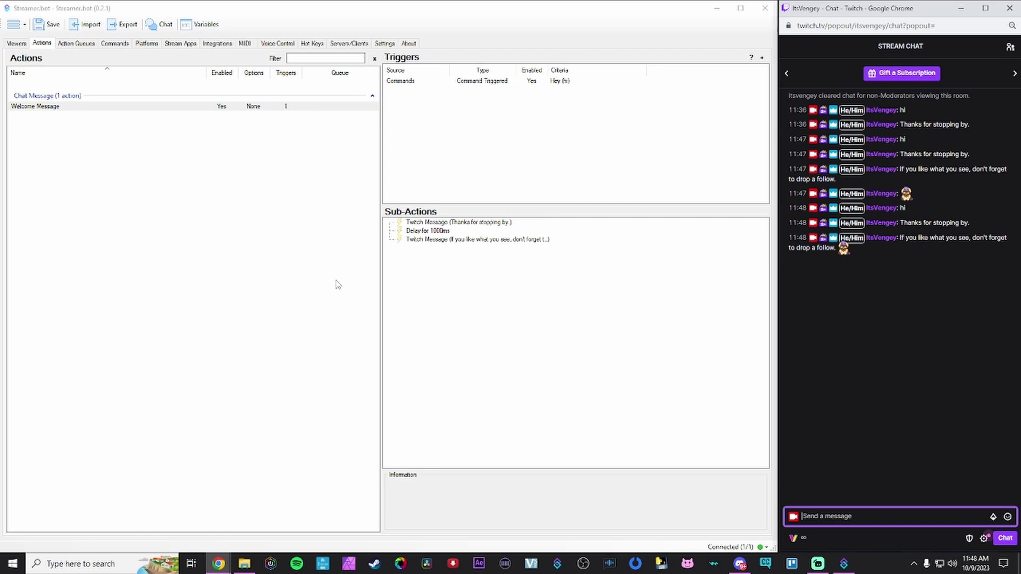
# Step: Back in Streamer.bot, add an action named "Welcome Message Part 2" to the Chat Message group with the Default queue
pyautogui.click(193, 172)
pyautogui.rightClick(55, 97)
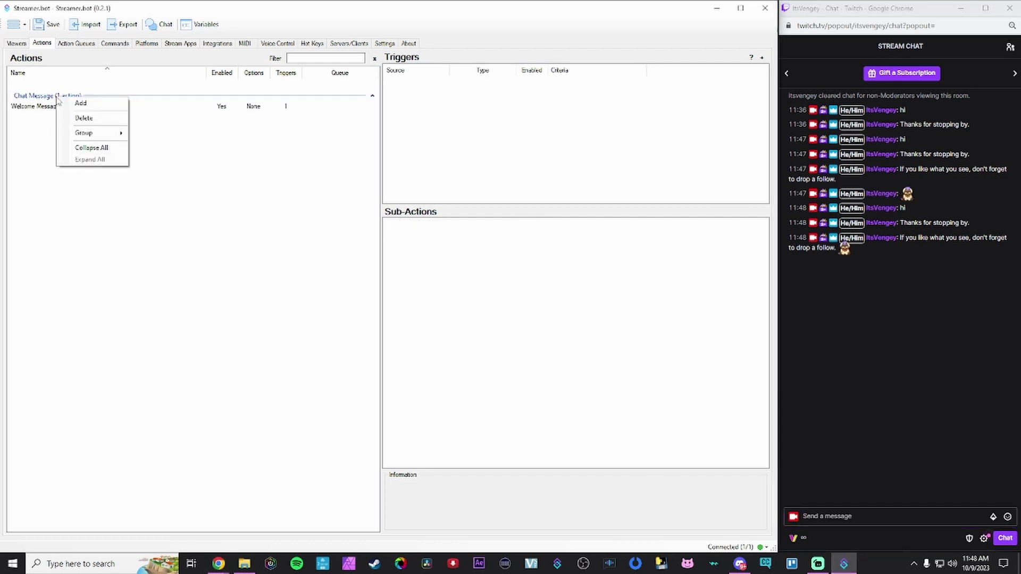
pyautogui.click(79, 104)
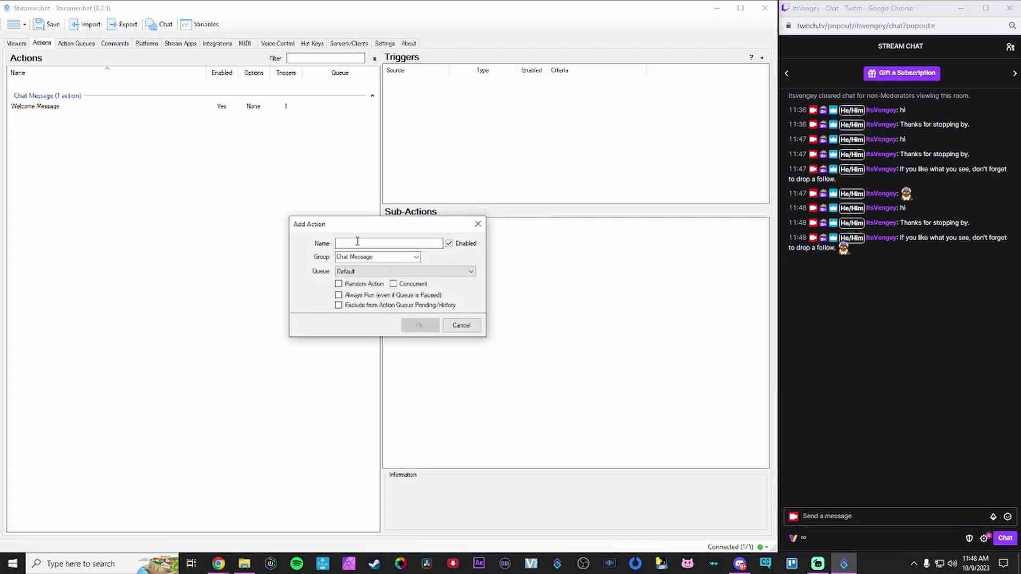
pyautogui.write('Wel')
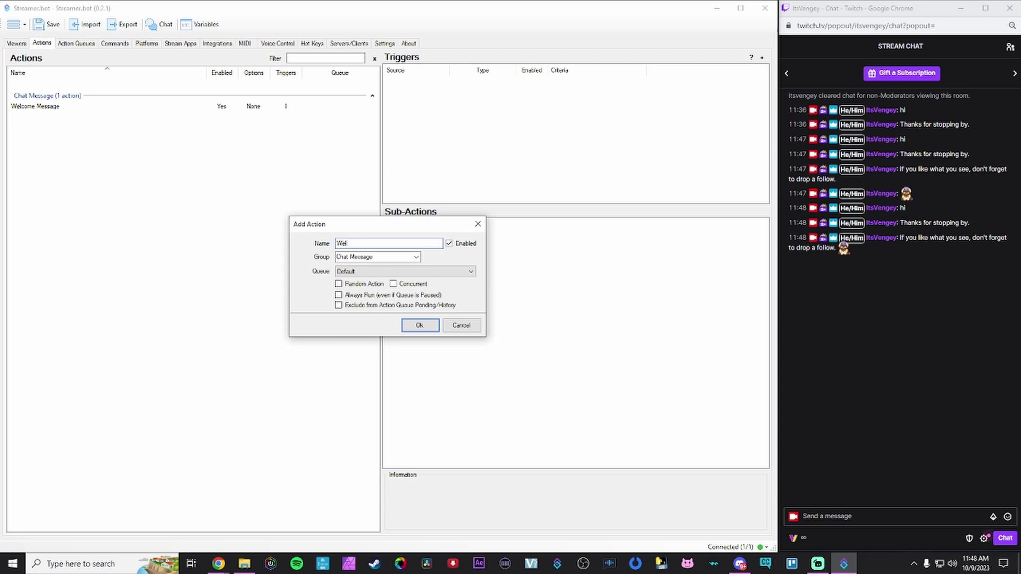
pyautogui.write('come Message Part 2')
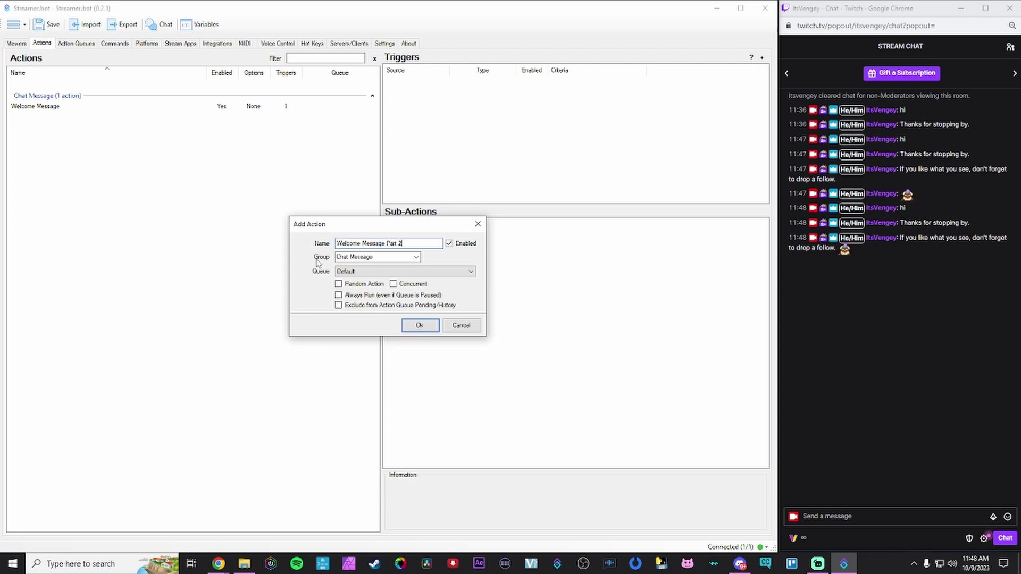
pyautogui.click(416, 258)
pyautogui.click(417, 261)
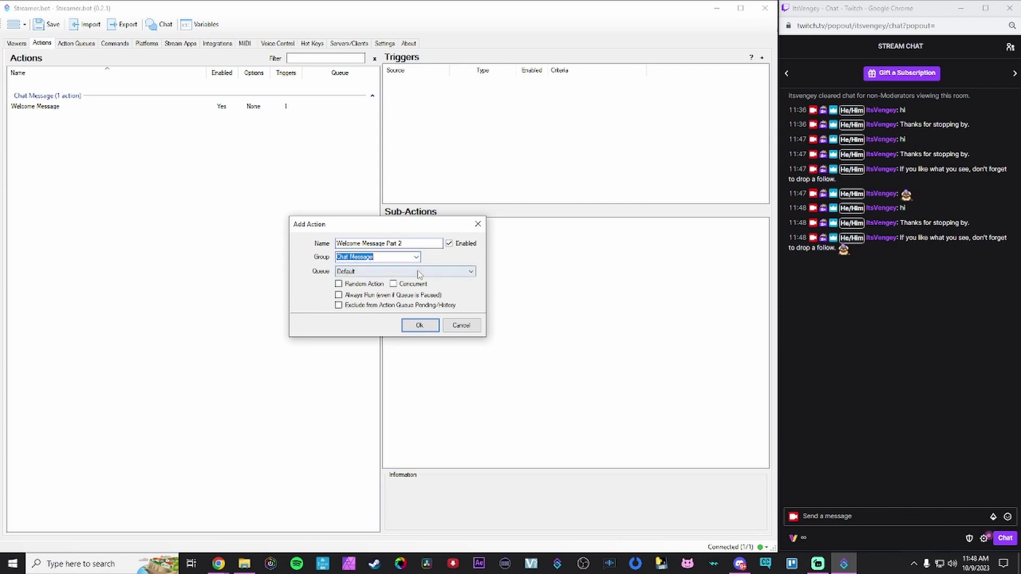
pyautogui.click(420, 272)
pyautogui.click(420, 279)
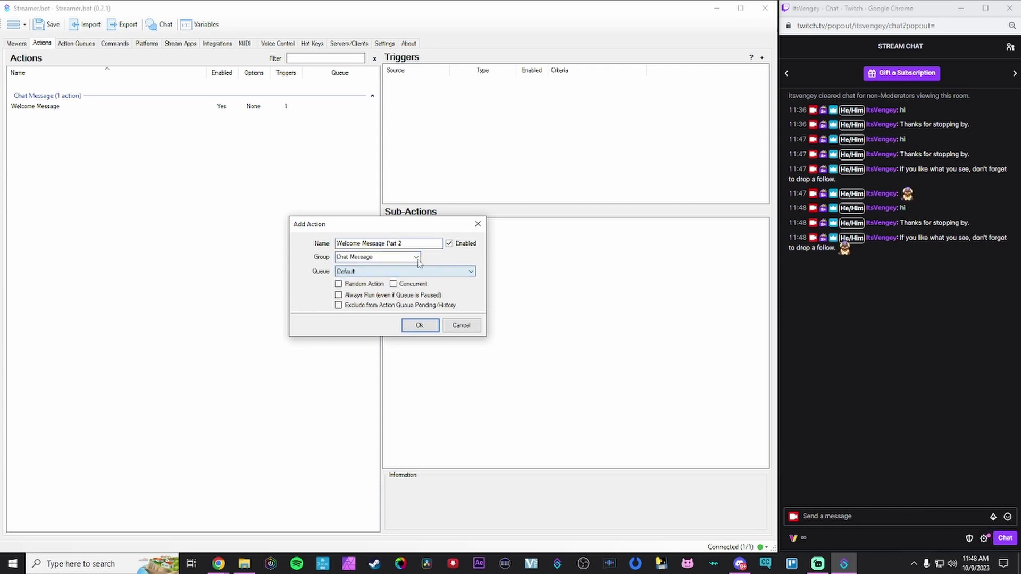
pyautogui.click(420, 326)
pyautogui.click(222, 114)
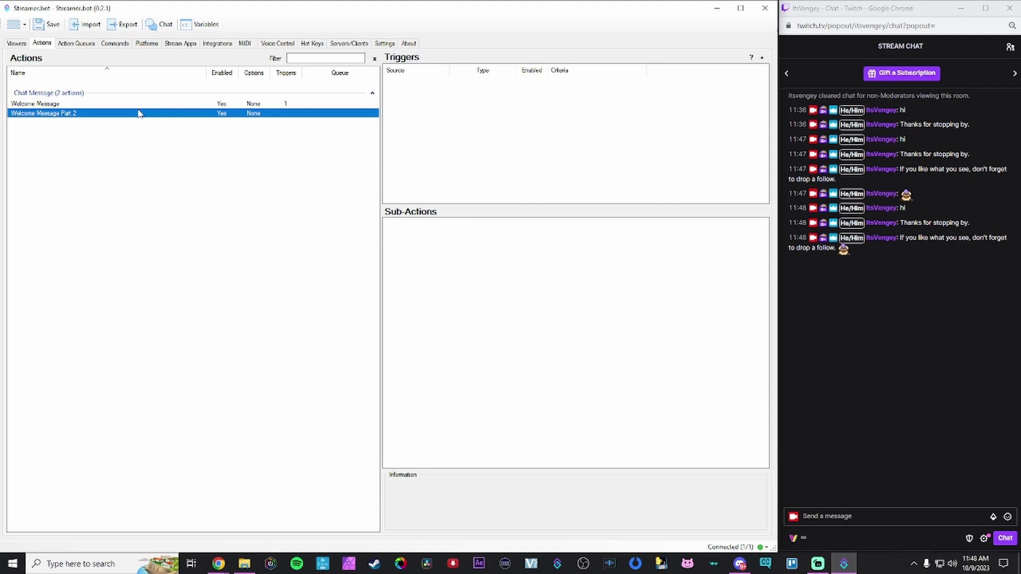
# Step: Copy the follow-reminder Twitch message from the Welcome Message action and paste it into Welcome Message Part 2 as a sub-action
pyautogui.click(133, 104)
pyautogui.click(429, 240)
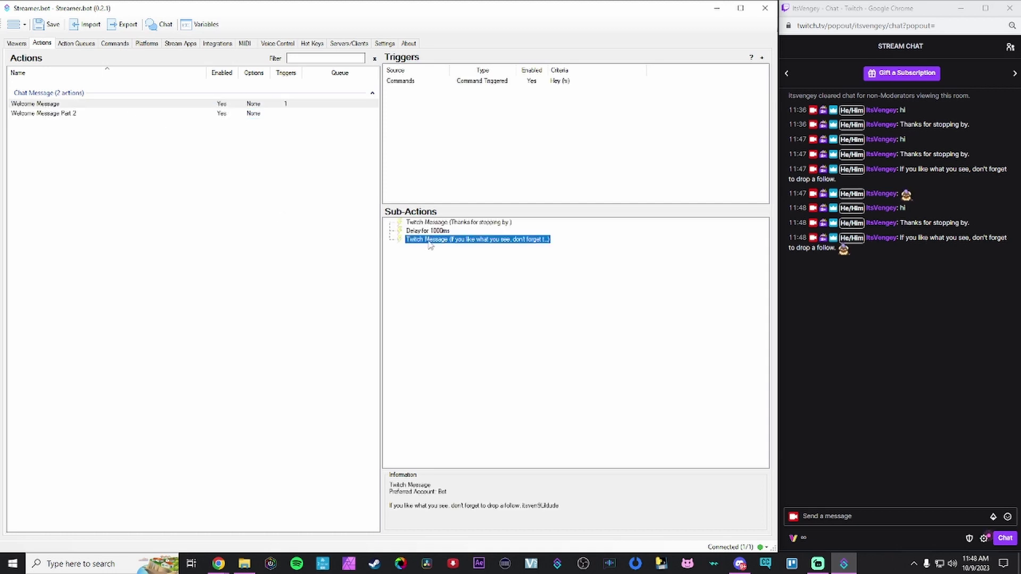
pyautogui.rightClick(490, 240)
pyautogui.click(530, 408)
pyautogui.click(178, 113)
pyautogui.rightClick(466, 249)
pyautogui.click(506, 388)
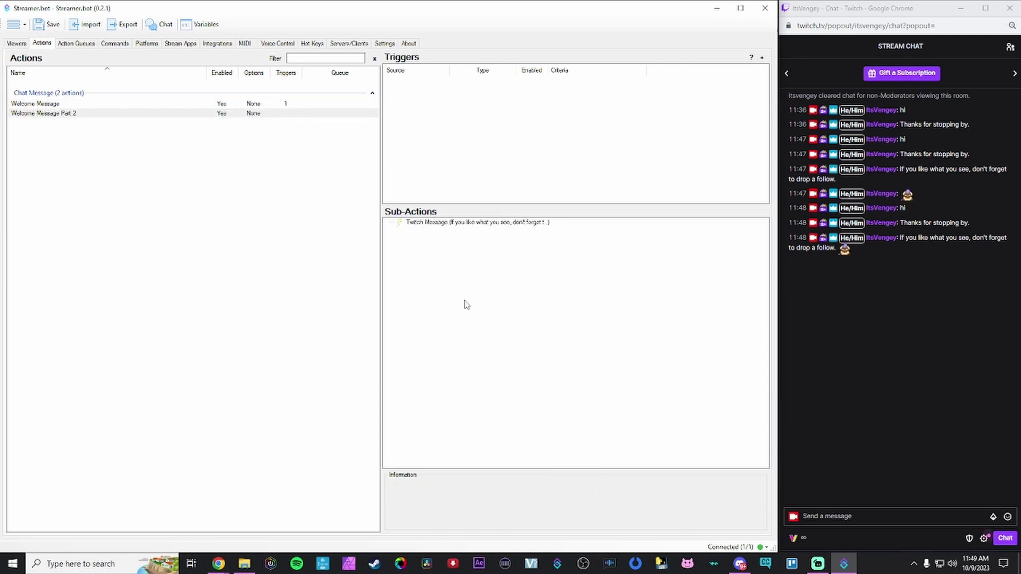
# Step: Delete the follow-reminder Twitch message from the Welcome Message action's sub-actions
pyautogui.click(160, 104)
pyautogui.click(485, 240)
pyautogui.press('Delete')
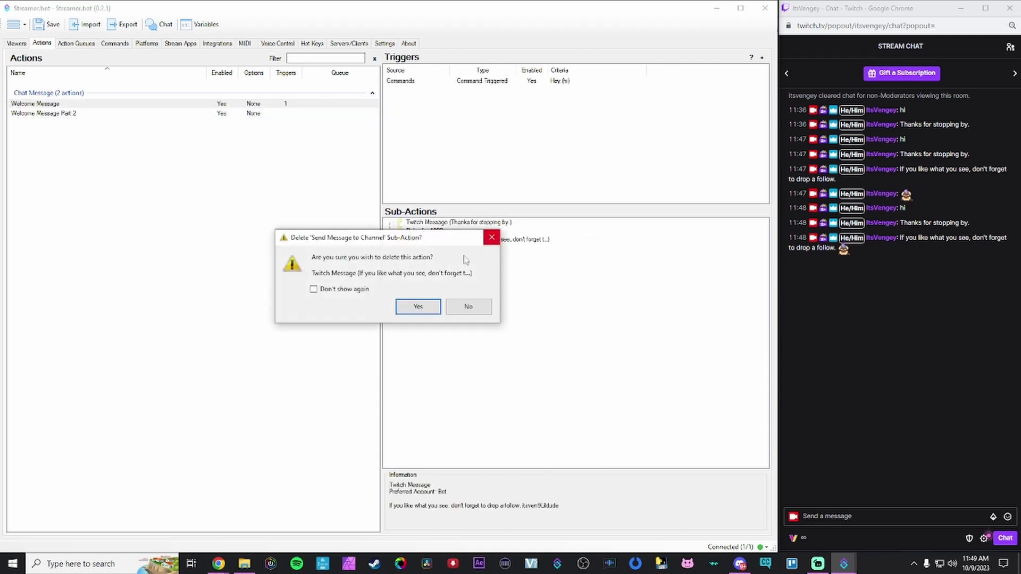
pyautogui.click(424, 307)
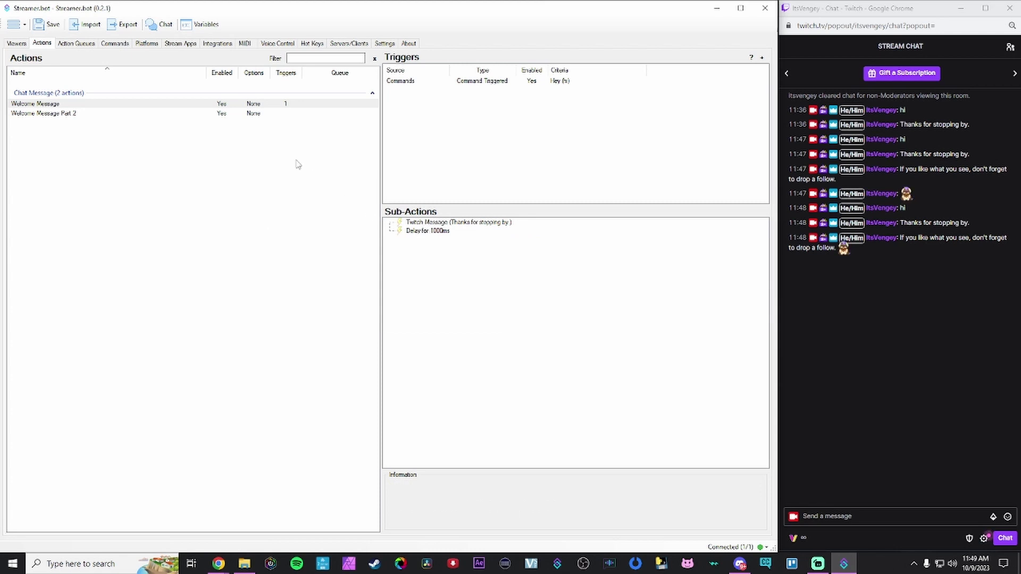
# Step: Send "hi" in the Twitch chat to test the shortened Welcome Message action
pyautogui.click(829, 516)
pyautogui.write('hi')
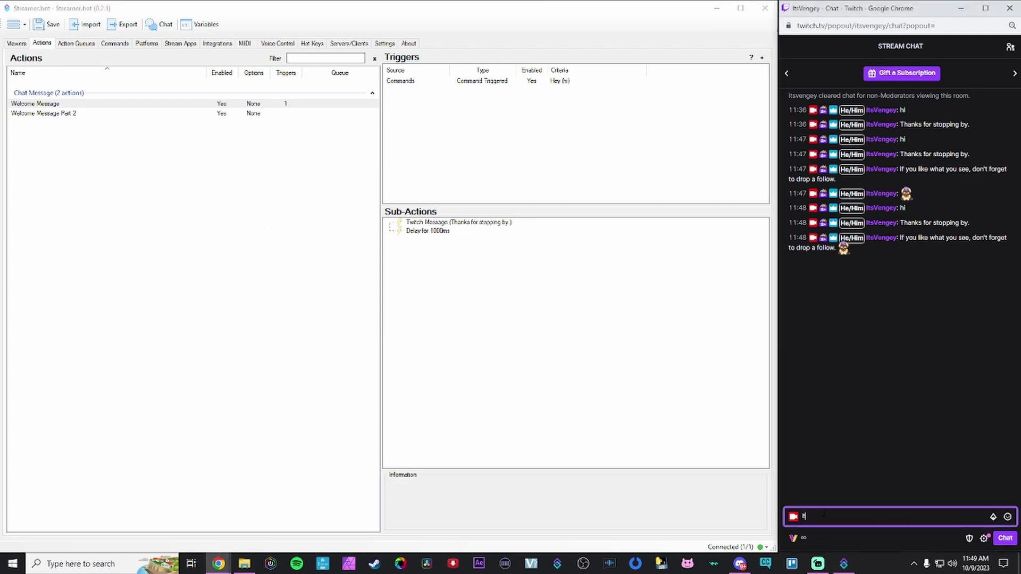
pyautogui.press('Return')
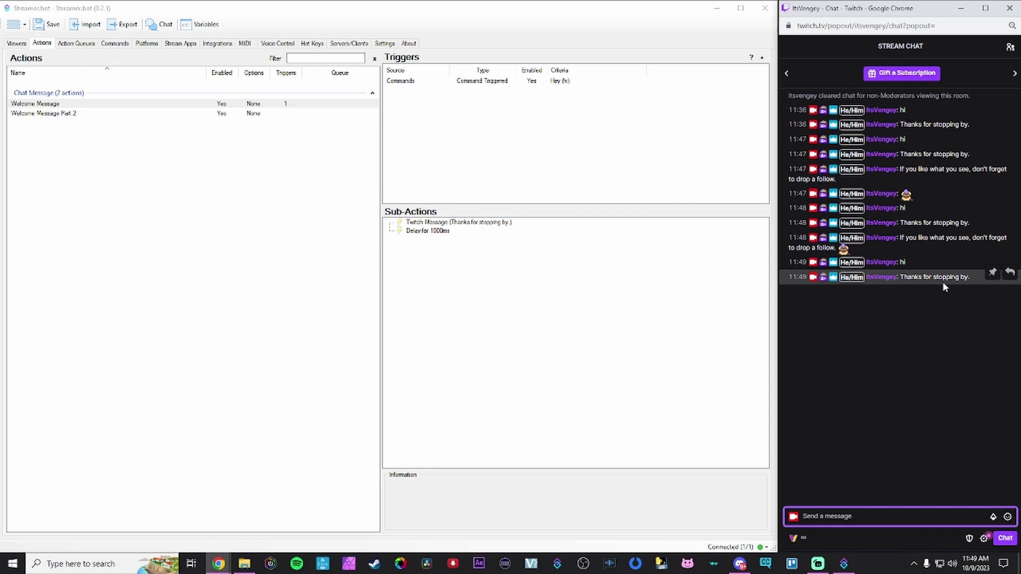
# Step: In Streamer.bot, add a sub-action after the delay in Welcome Message that immediately runs the Welcome Message Part 2 action
pyautogui.click(253, 205)
pyautogui.click(198, 103)
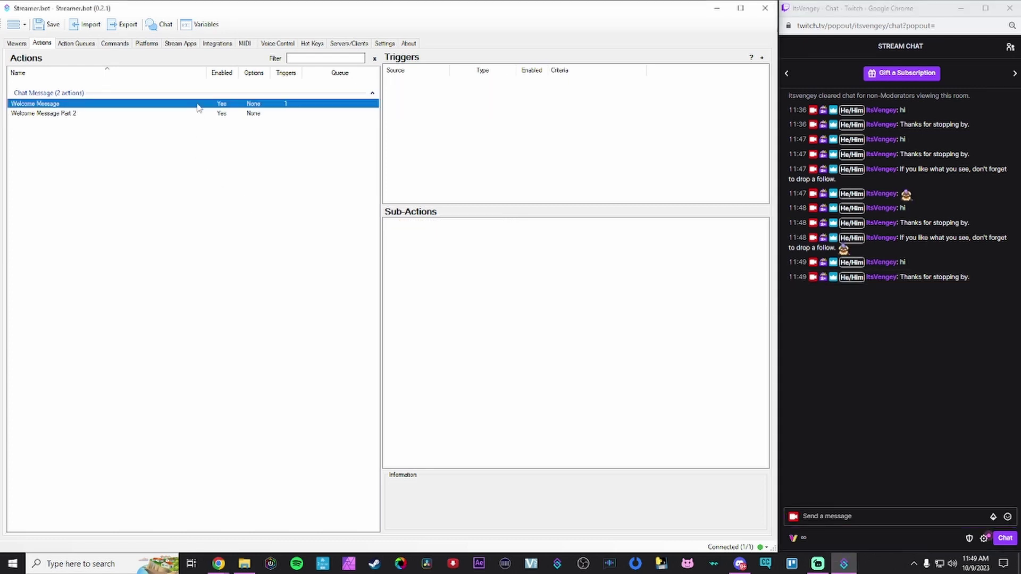
pyautogui.click(204, 113)
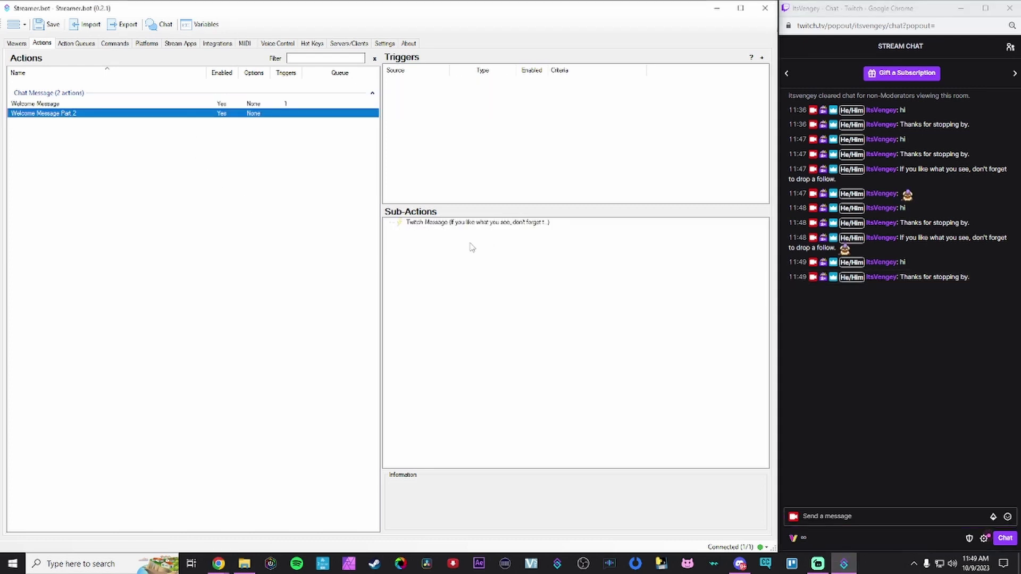
pyautogui.click(254, 105)
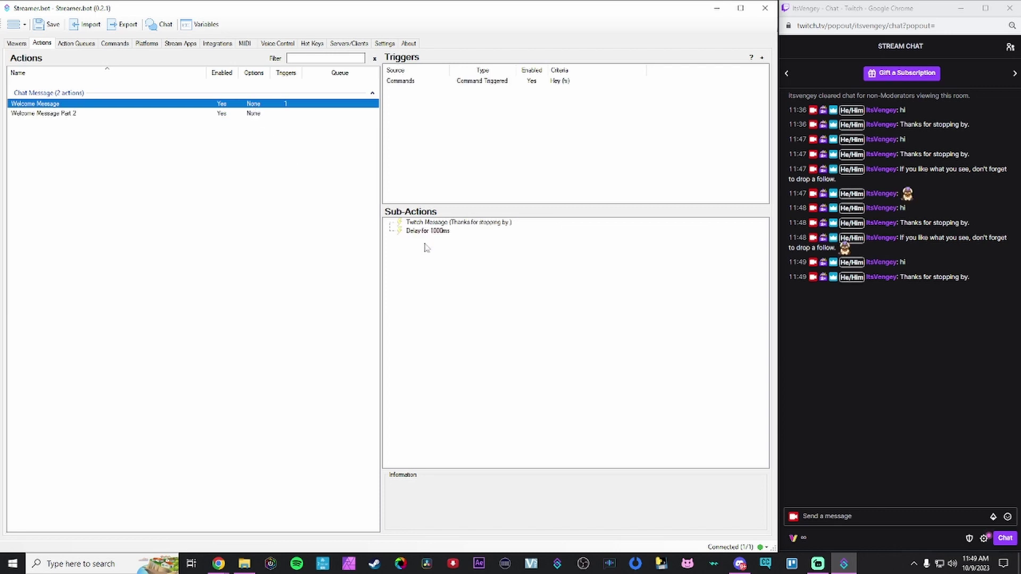
pyautogui.rightClick(445, 250)
pyautogui.moveTo(477, 272)
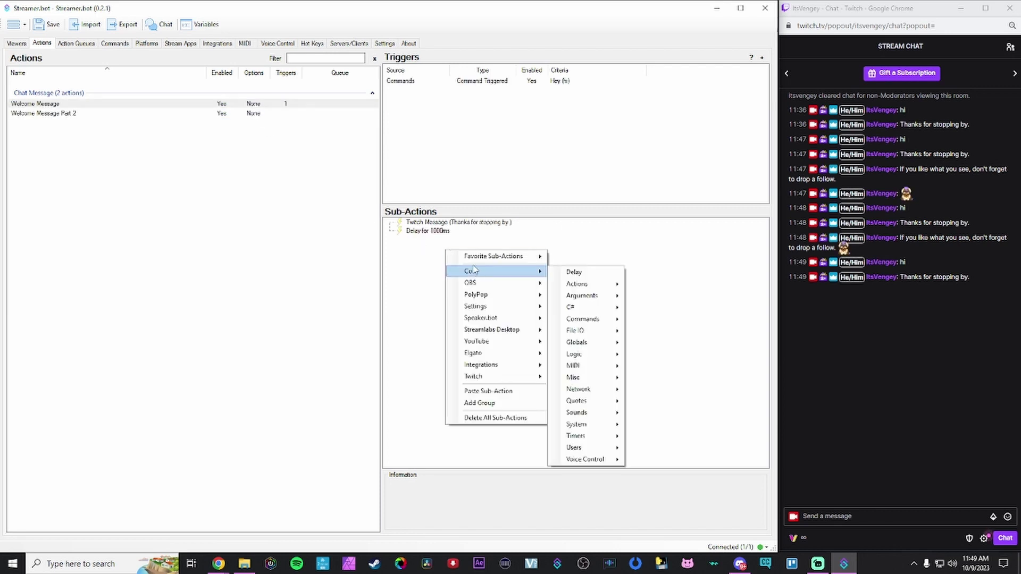
pyautogui.moveTo(581, 286)
pyautogui.click(666, 320)
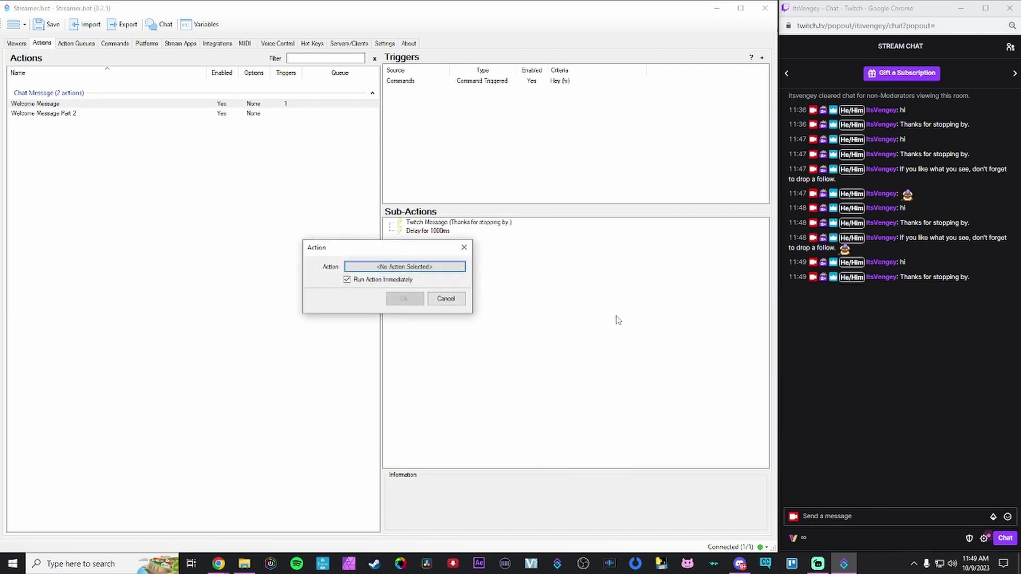
pyautogui.click(460, 267)
pyautogui.doubleClick(338, 220)
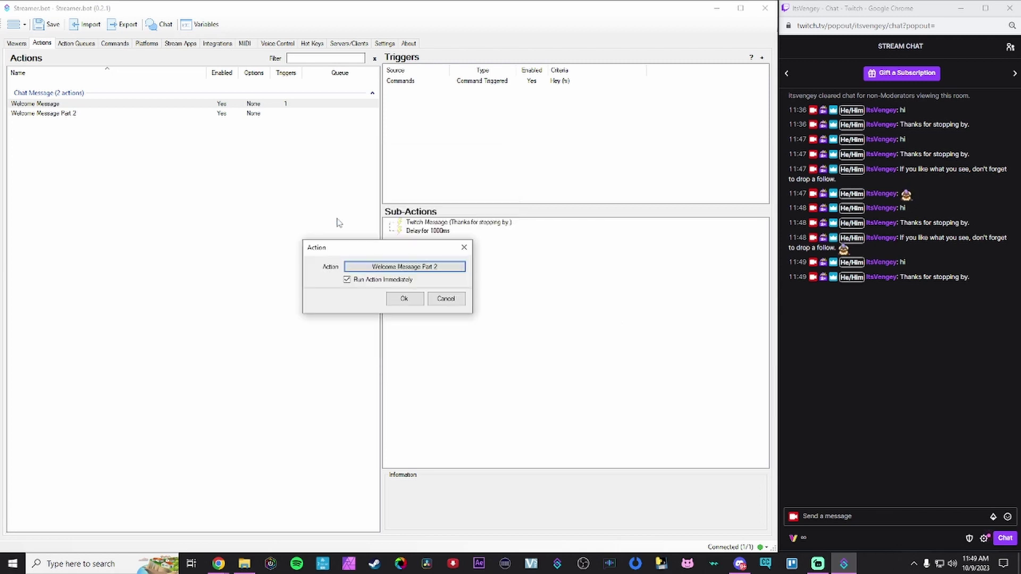
pyautogui.click(404, 298)
# Step: Send "hi" in the Twitch chat to test that Welcome Message triggers the Part 2 action
pyautogui.click(846, 517)
pyautogui.write('h')
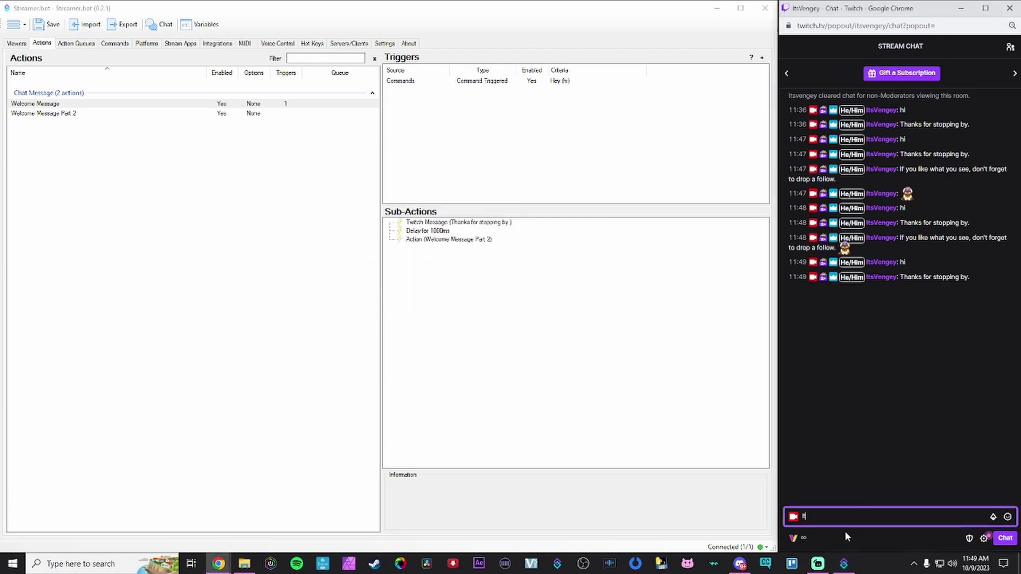
pyautogui.write('i')
pyautogui.press('Return')
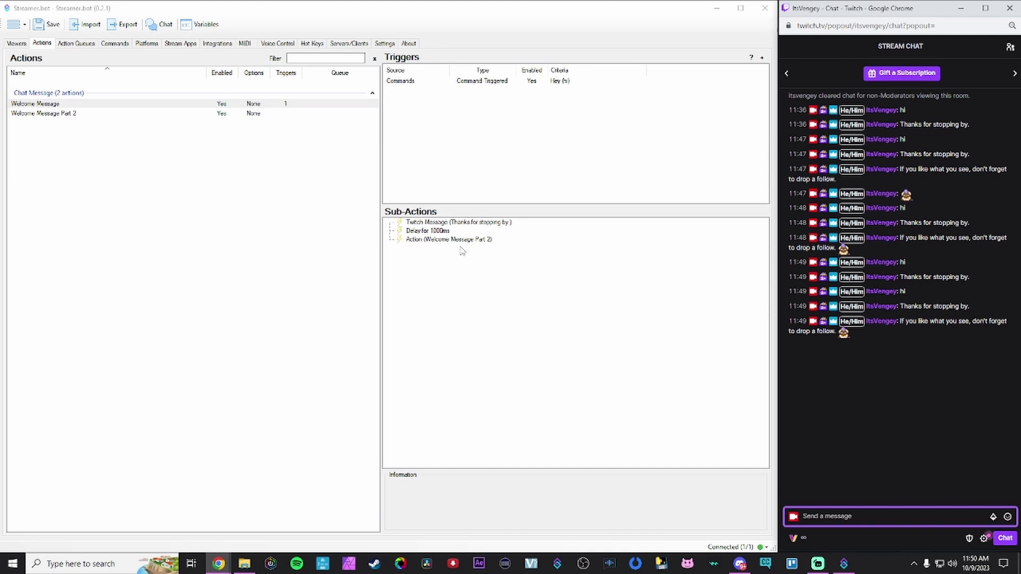
# Step: In Streamer.bot, change the Welcome Message action's Twitch message to "Thanks for stopping by %userName%."
pyautogui.click(240, 113)
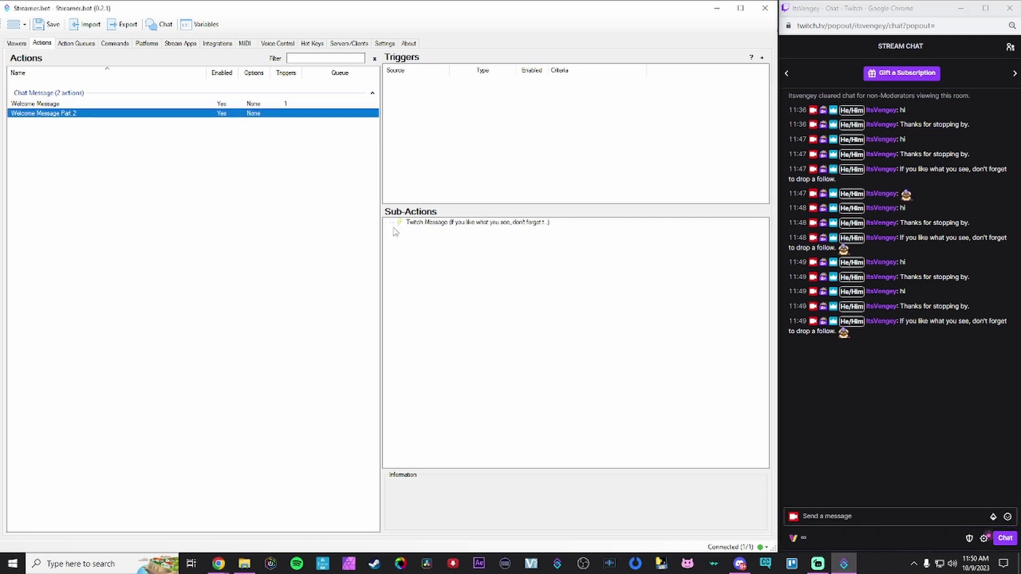
pyautogui.click(258, 104)
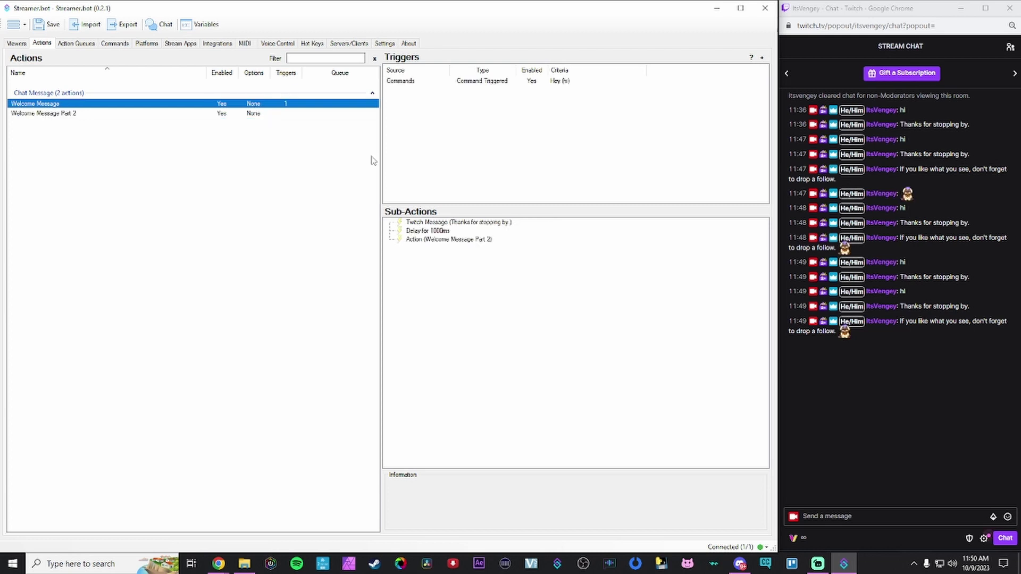
pyautogui.click(461, 259)
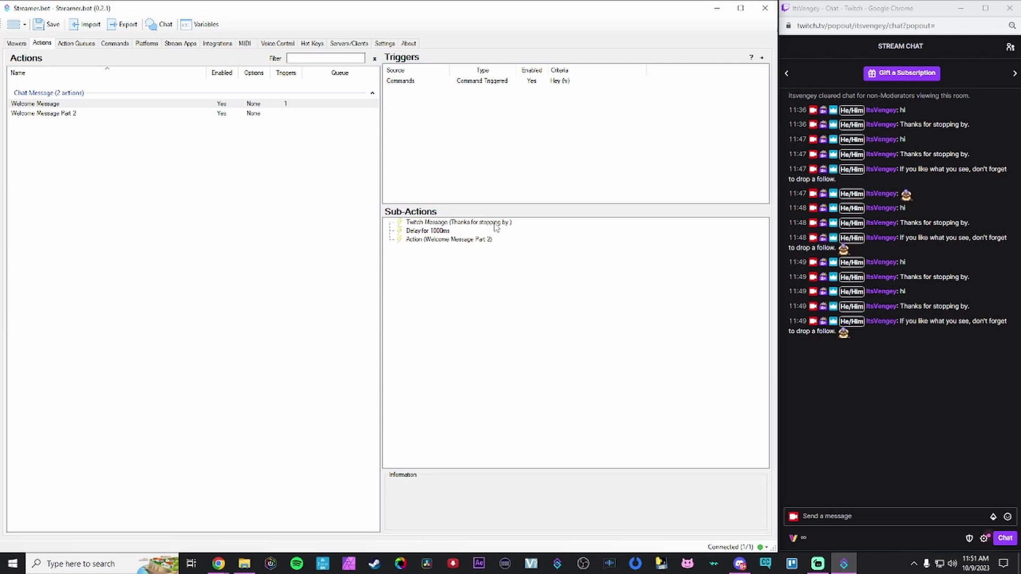
pyautogui.doubleClick(495, 223)
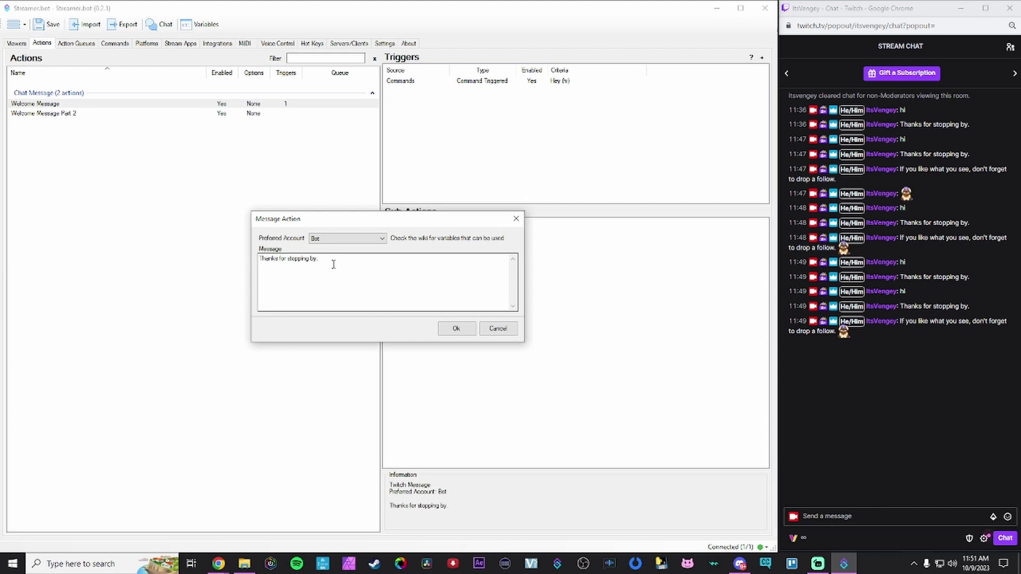
pyautogui.click(334, 265)
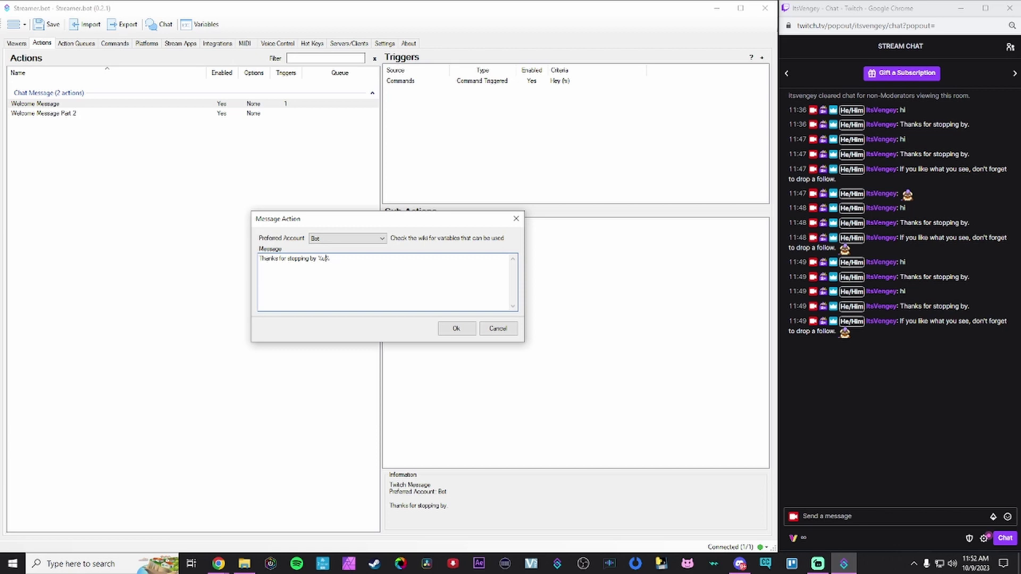
pyautogui.write('serNa')
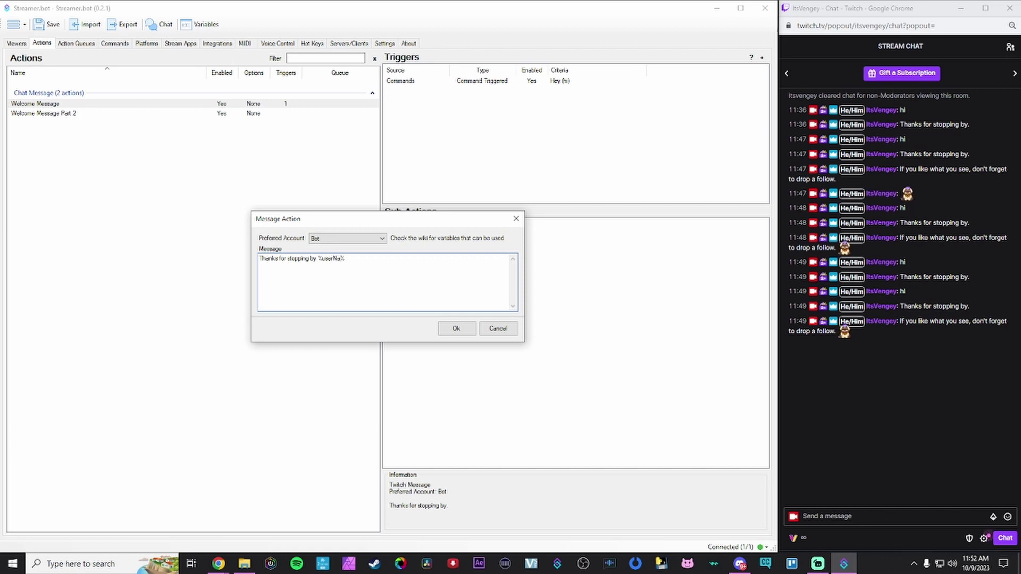
pyautogui.write('me%.')
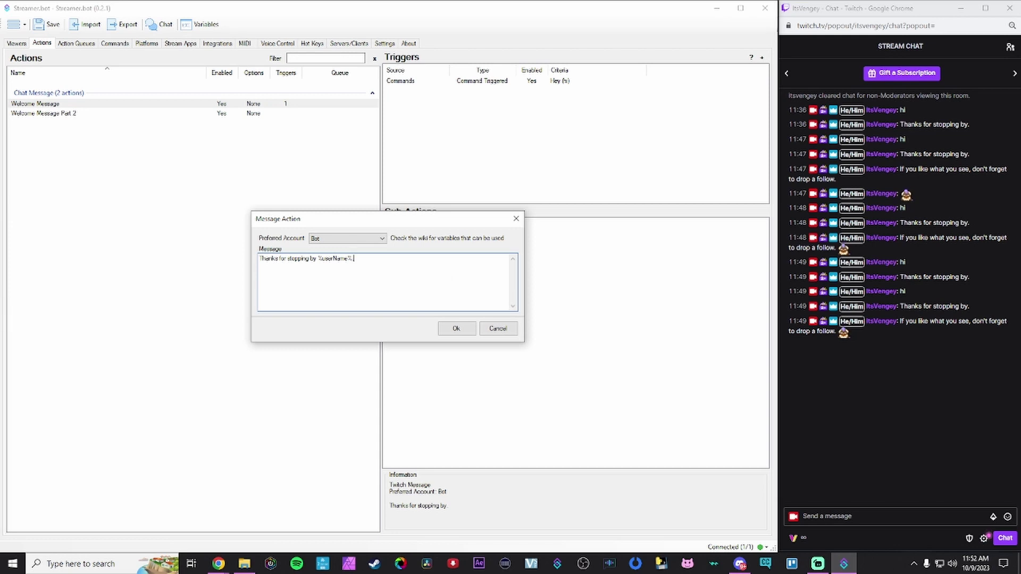
pyautogui.click(458, 329)
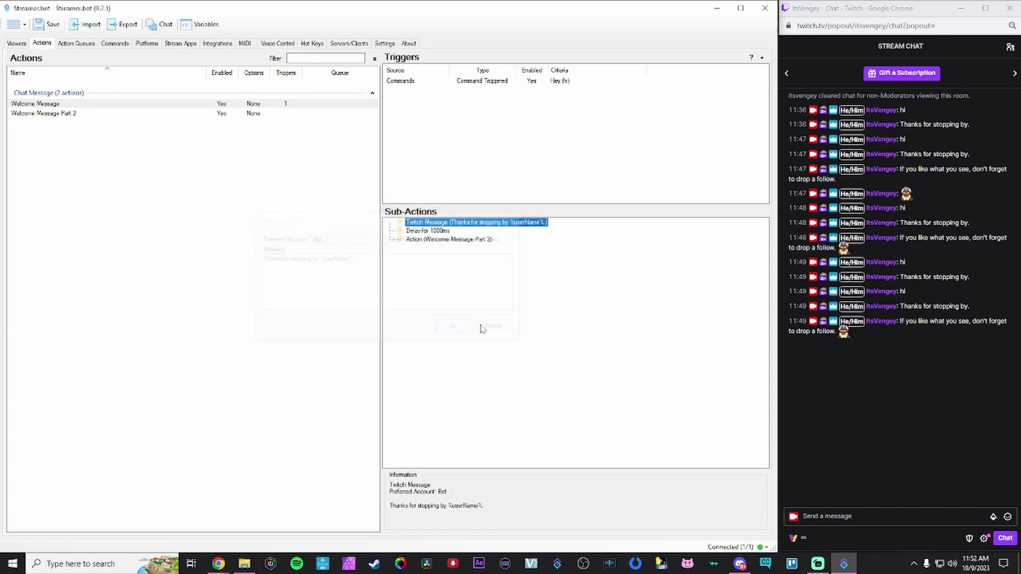
# Step: Send "hi" in the Twitch chat to test the welcome message with the username variable
pyautogui.click(863, 513)
pyautogui.write('hi')
pyautogui.press('Return')
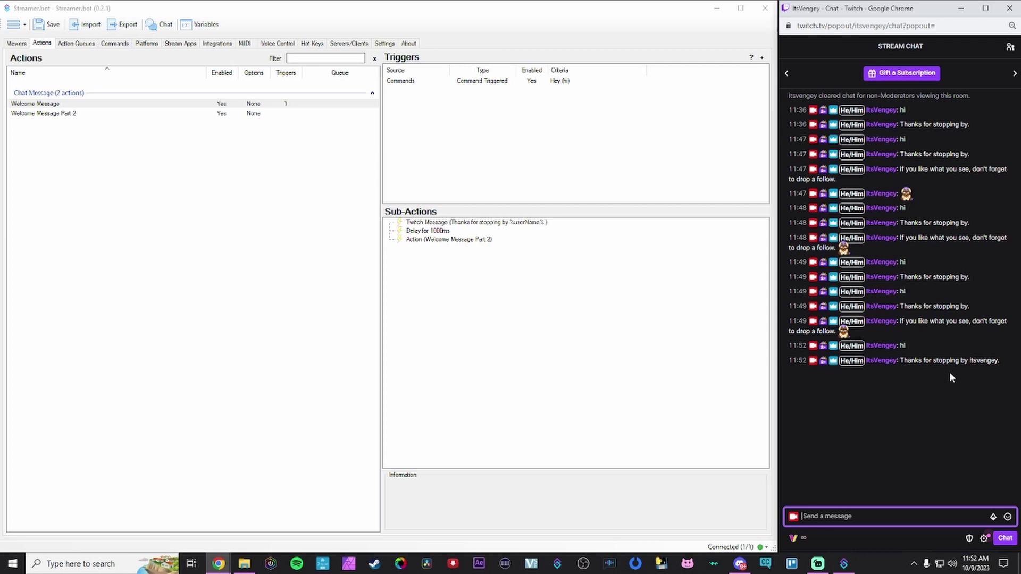